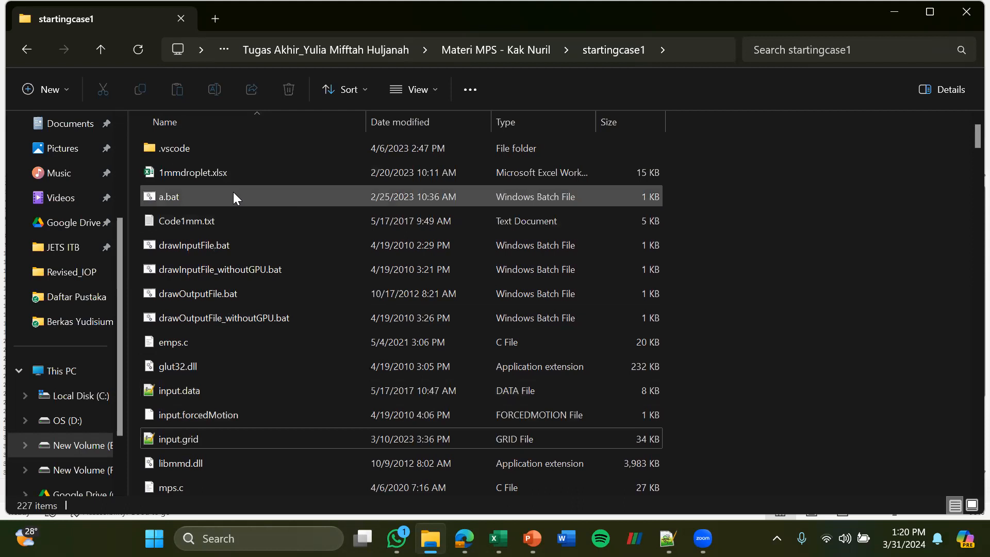
Open the Code1mm.txt macro code from the startingcase1 folder in a maximized window
double_click(221, 221)
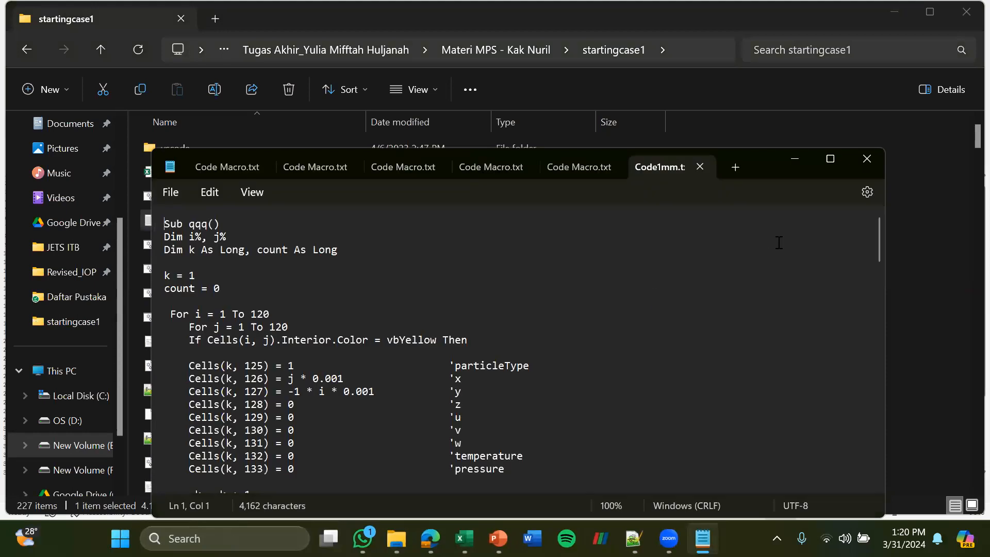
click(829, 159)
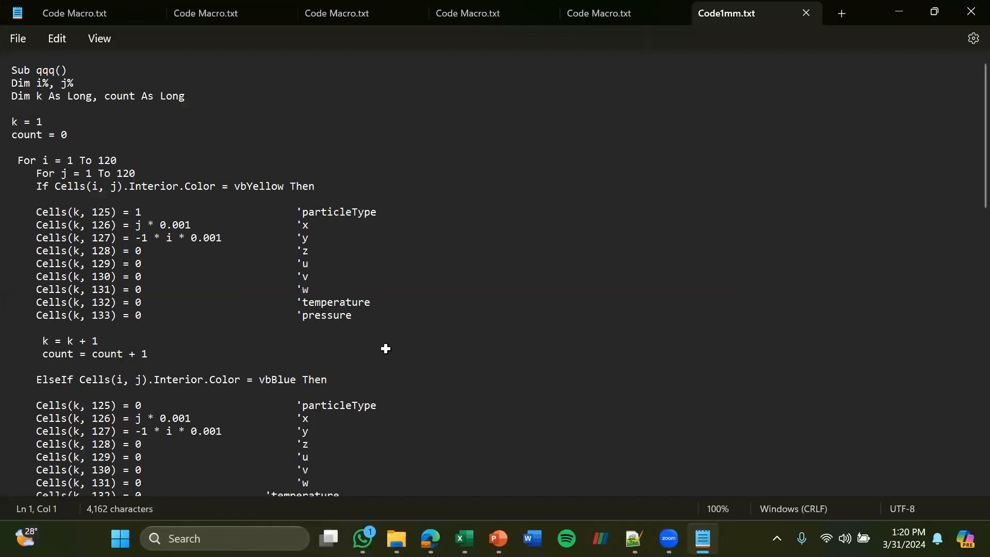
Switch to the 1mmdroplet.xlsx workbook in Excel and examine the coloured particle layout and its red and green walls
scroll(386, 349, down, 1)
scroll(386, 349, left, 2)
scroll(386, 348, up, 3)
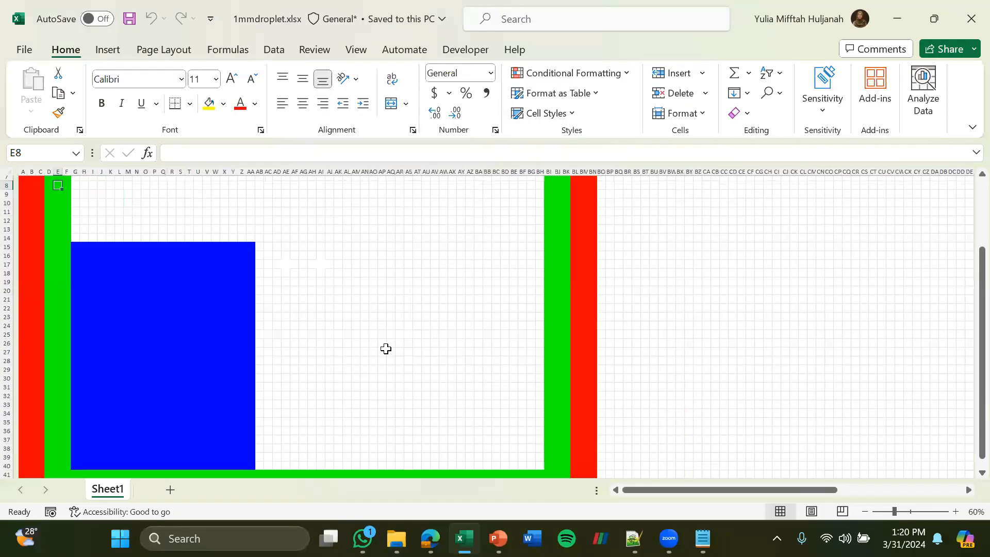
scroll(84, 225, down, 1)
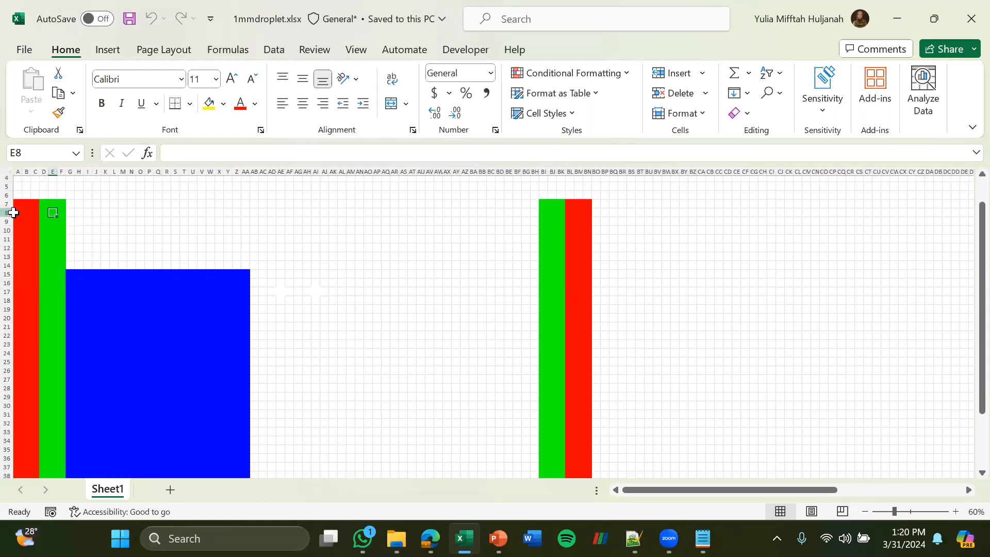
click(30, 206)
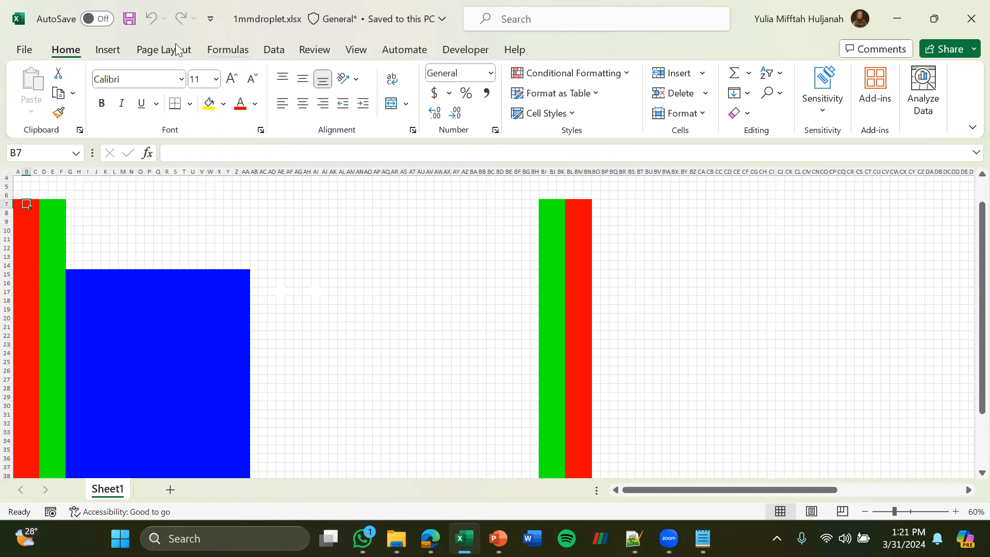
Create a new macro named aaa in the workbook
click(363, 55)
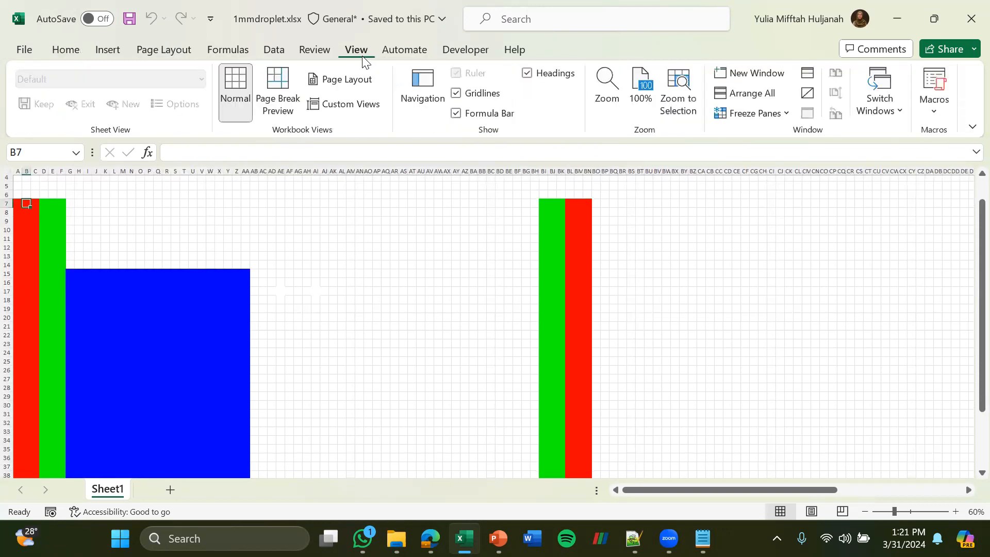
click(935, 88)
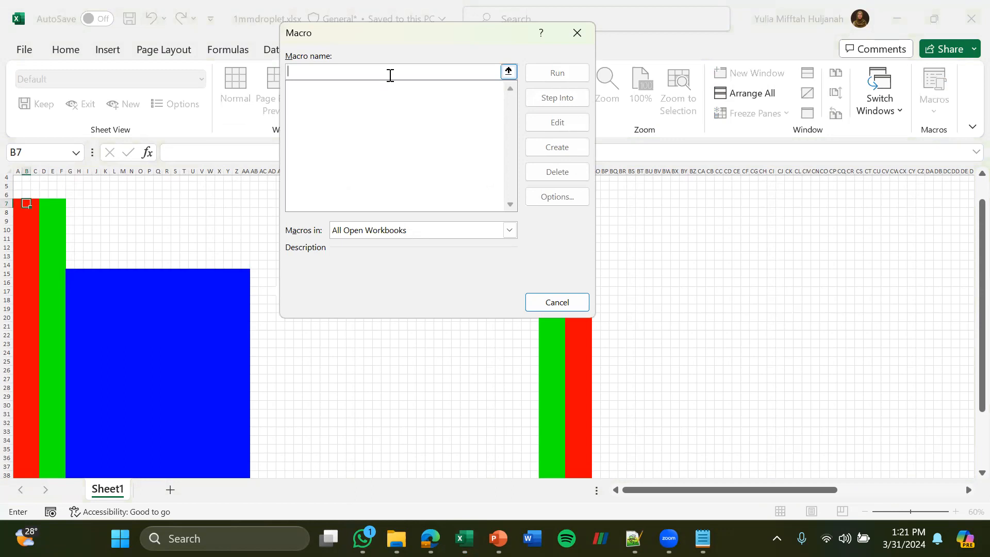
text(aaa)
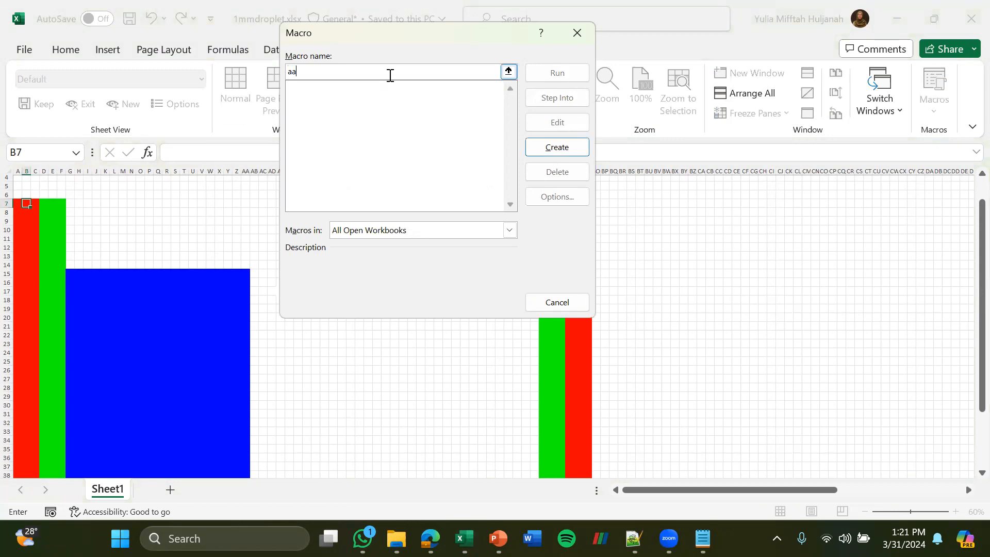
click(541, 150)
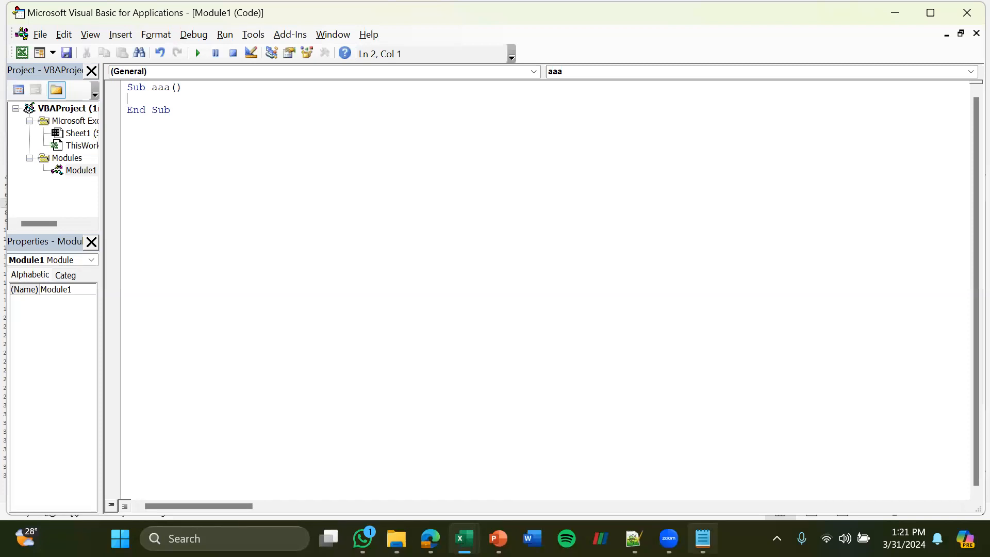
Copy the entire code from Code1mm.txt into the body of the aaa macro
mouse_move(703, 538)
click(701, 461)
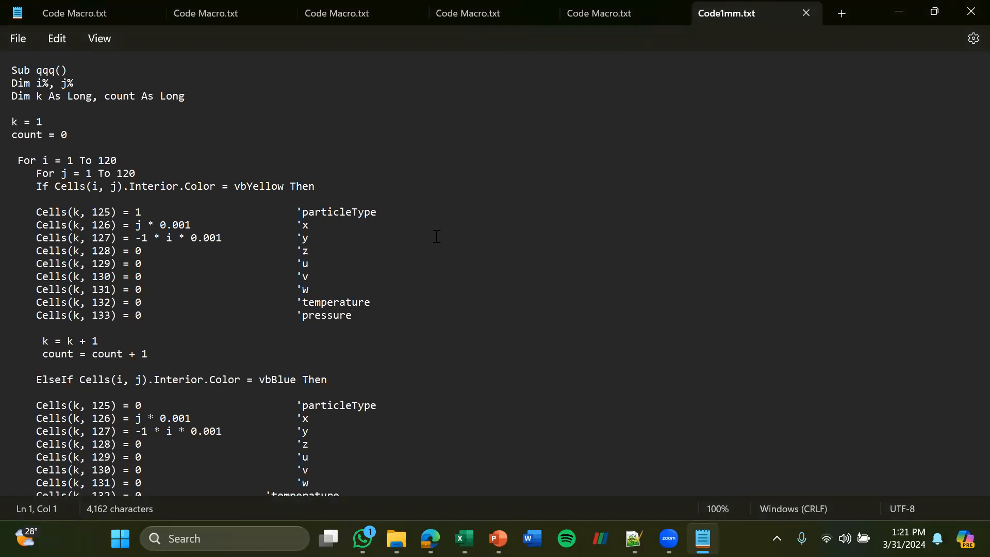
key(ctrl+a)
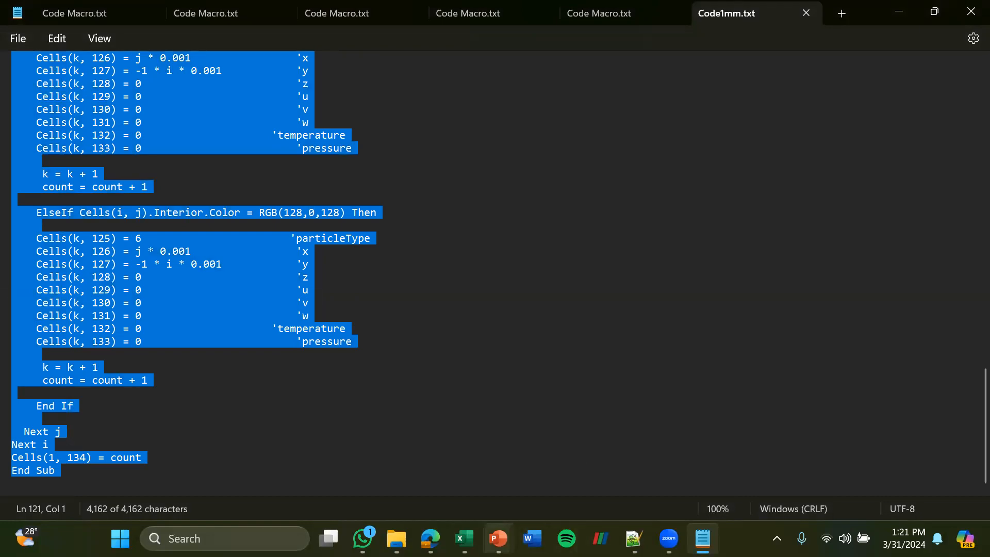
mouse_move(463, 538)
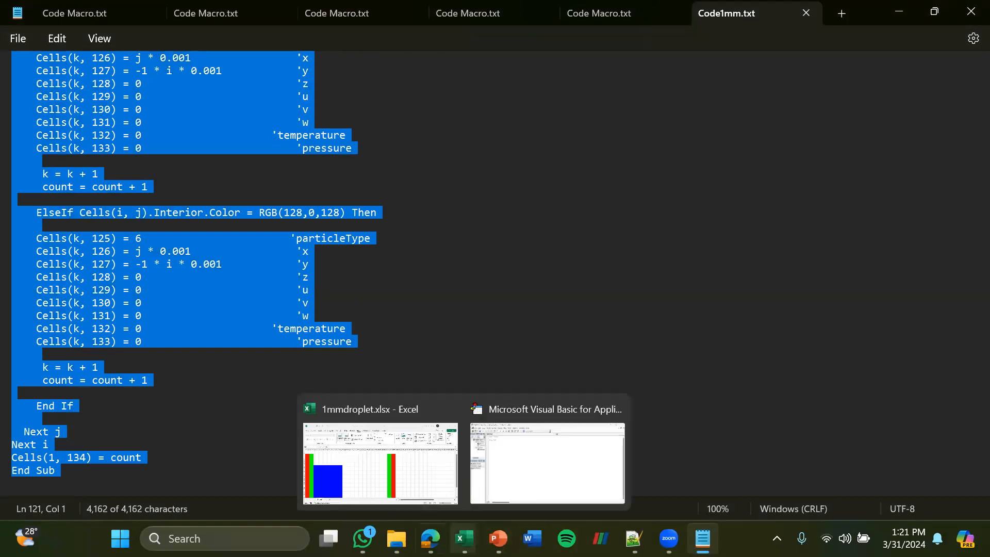
click(380, 463)
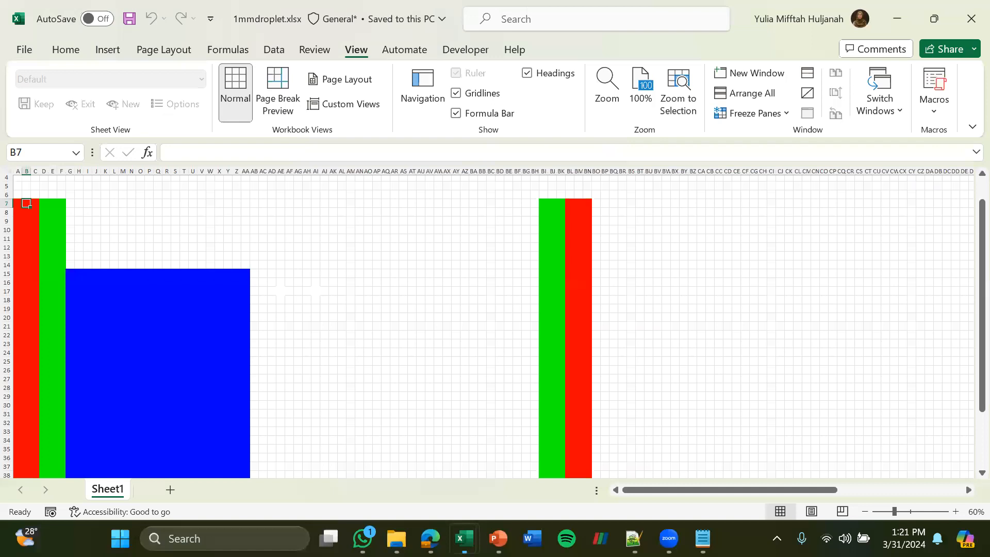
key(alt+F11)
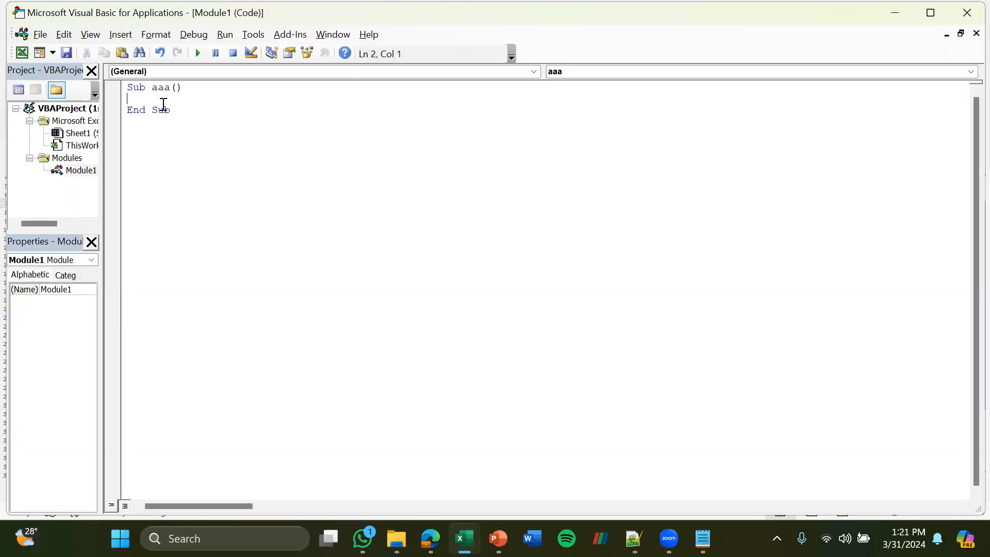
key(ctrl+v)
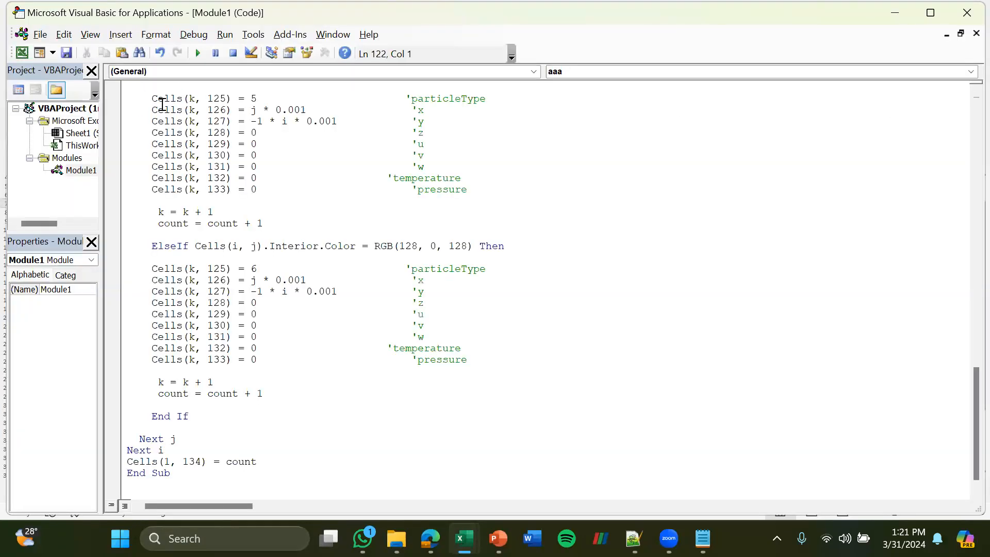
Delete the duplicate "Sub qqq()" declaration directly below "Sub aaa()"
scroll(178, 403, down, 1)
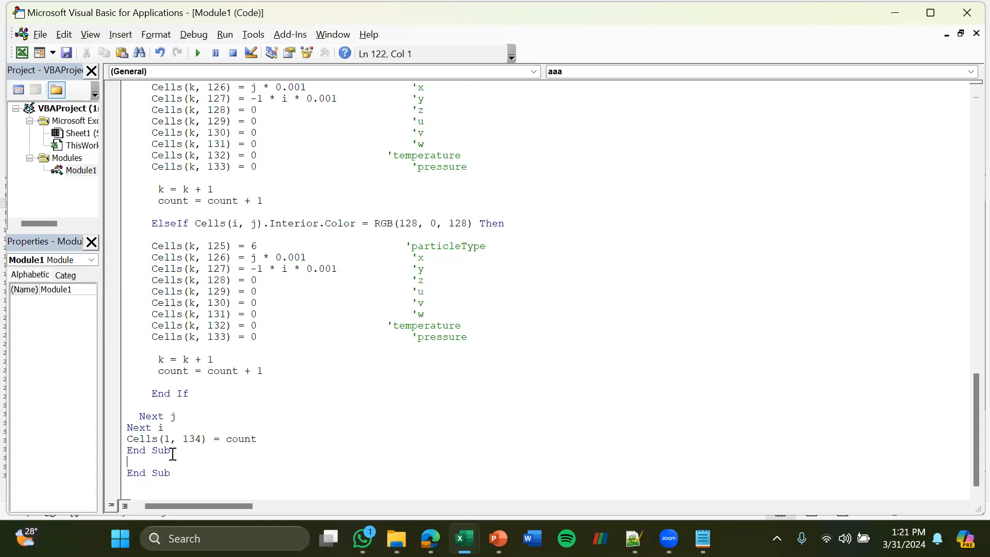
scroll(187, 425, up, 20)
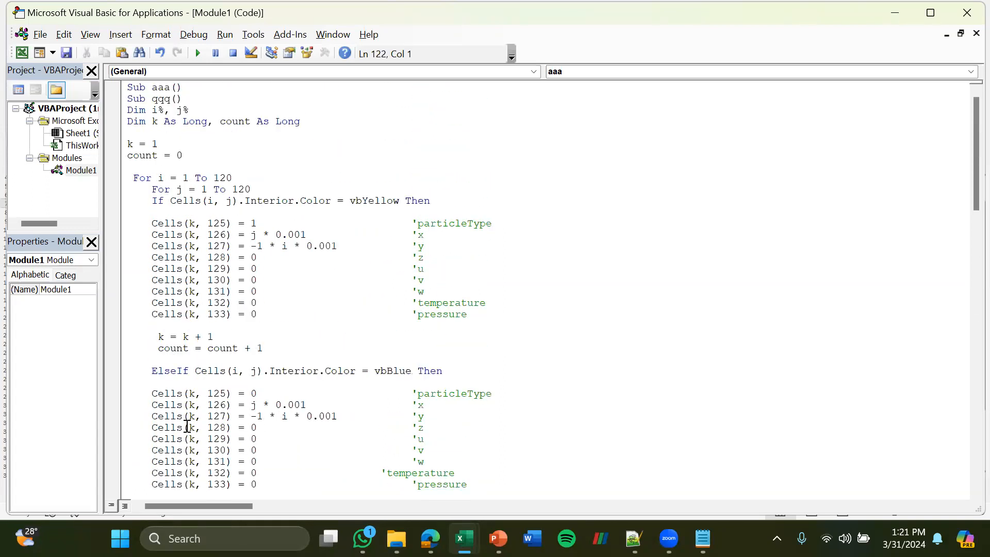
click(185, 102)
key(BackSpace)
key(BackSpace)
key(BackSpace)
key(BackSpace)
key(BackSpace)
key(BackSpace)
key(BackSpace)
key(BackSpace)
key(BackSpace)
key(BackSpace)
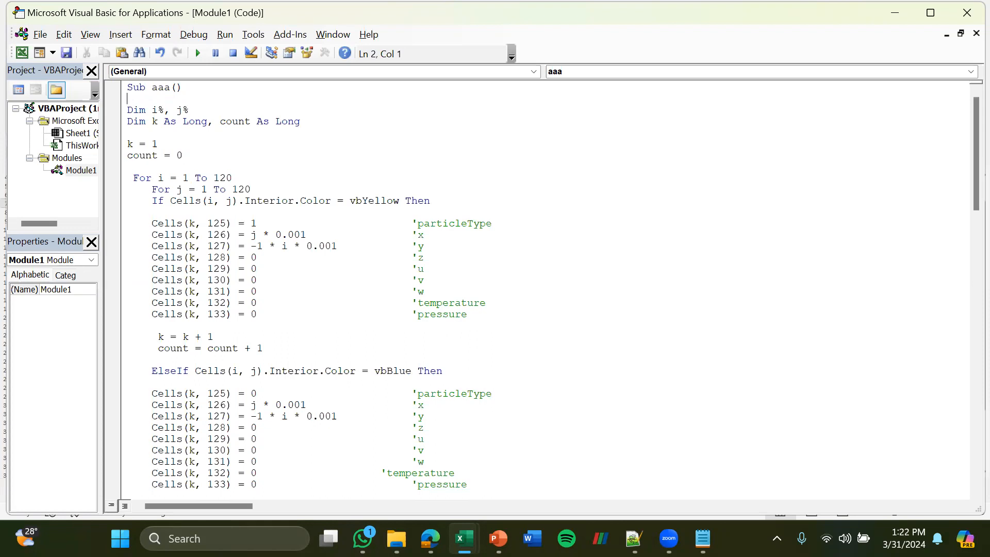
Delete the extra "End Sub" and blank line after "Cells(1, 134) = count", keeping one closing "End Sub"
scroll(204, 266, down, 20)
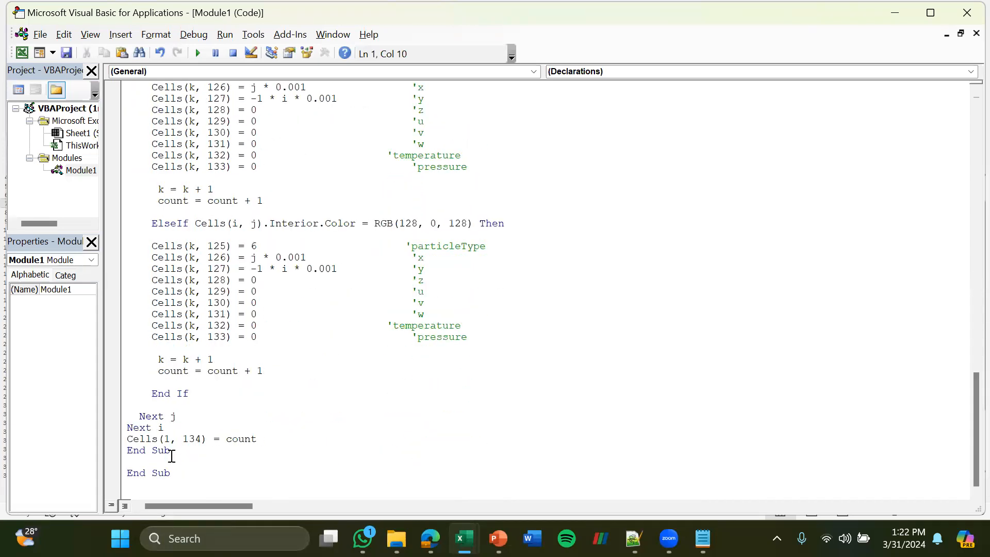
click(171, 455)
key(Delete)
key(BackSpace)
key(BackSpace)
key(BackSpace)
key(BackSpace)
key(BackSpace)
key(BackSpace)
key(BackSpace)
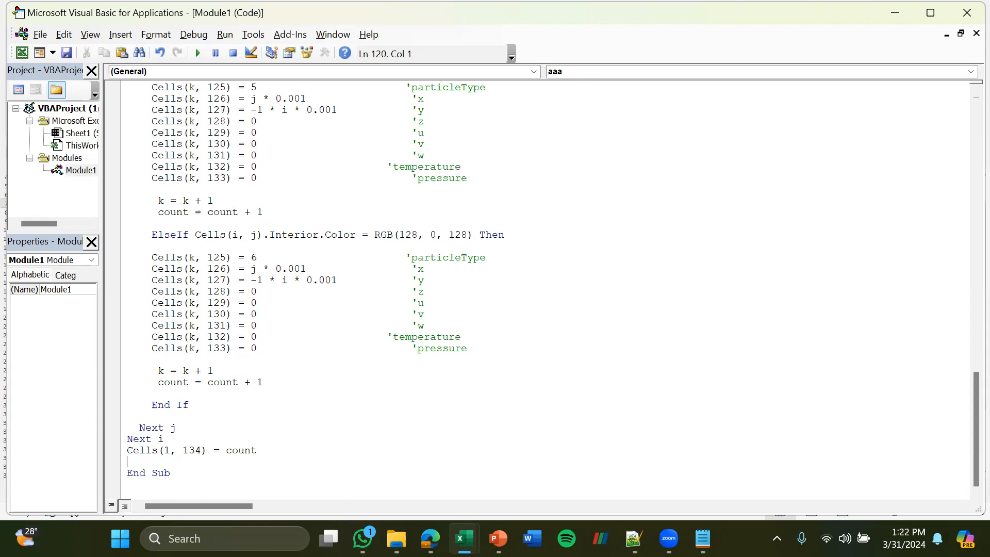
key(BackSpace)
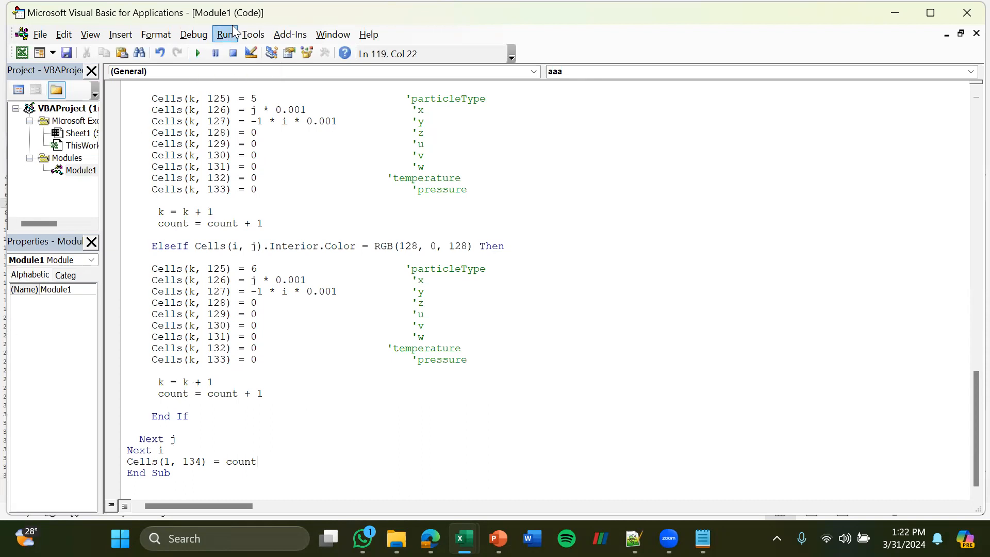
Run the aaa macro and inspect the generated particle data in columns DU to EC and the particle count in ED1
click(197, 52)
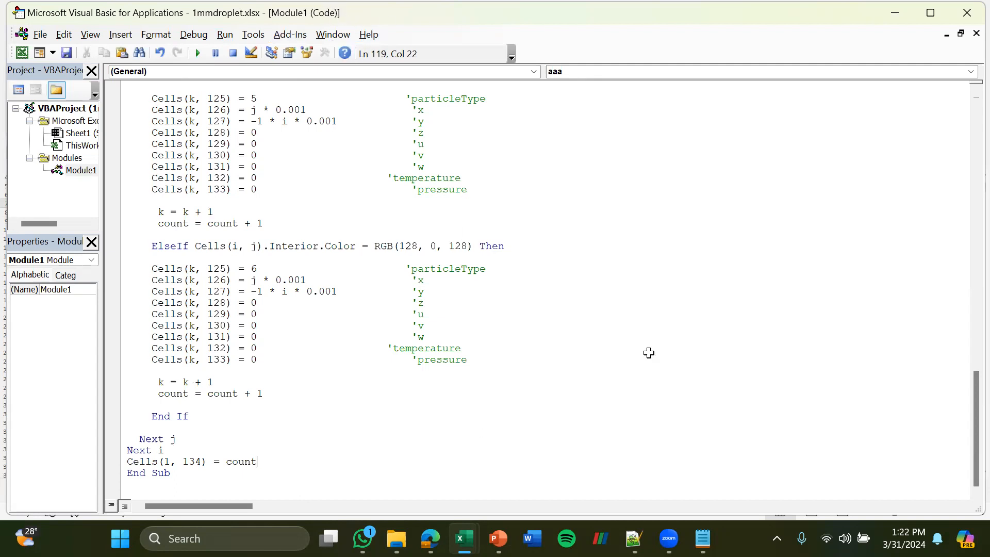
key(alt+F11)
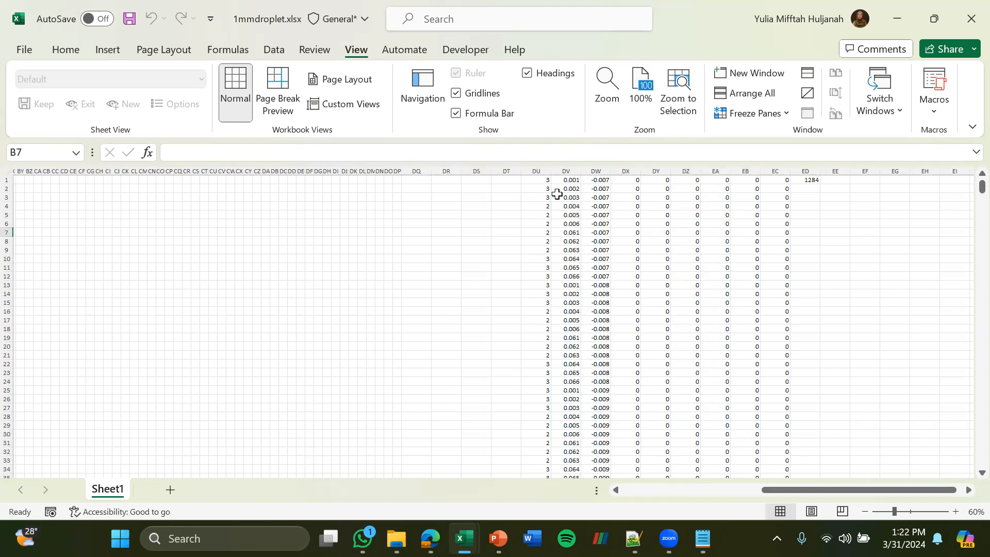
scroll(541, 251, down, 16)
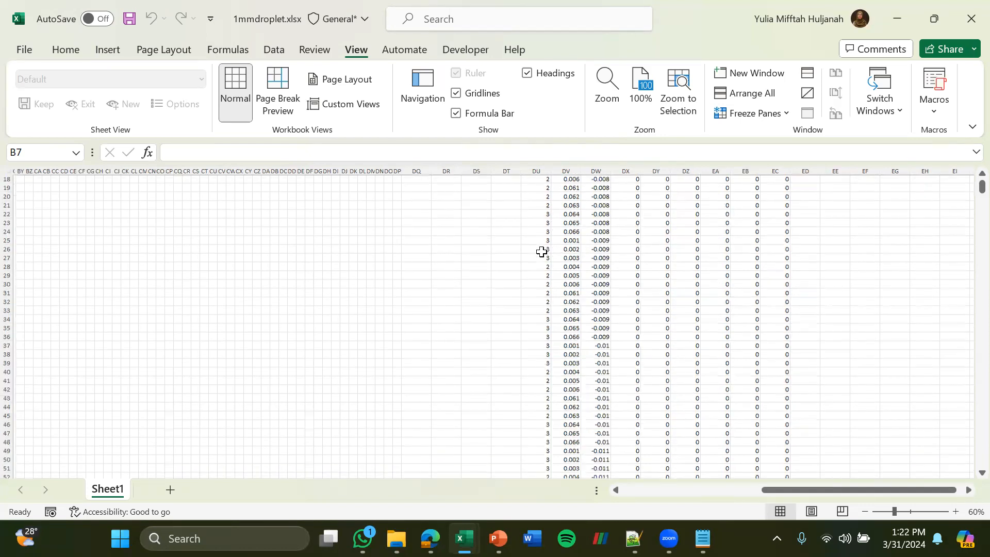
scroll(539, 232, up, 16)
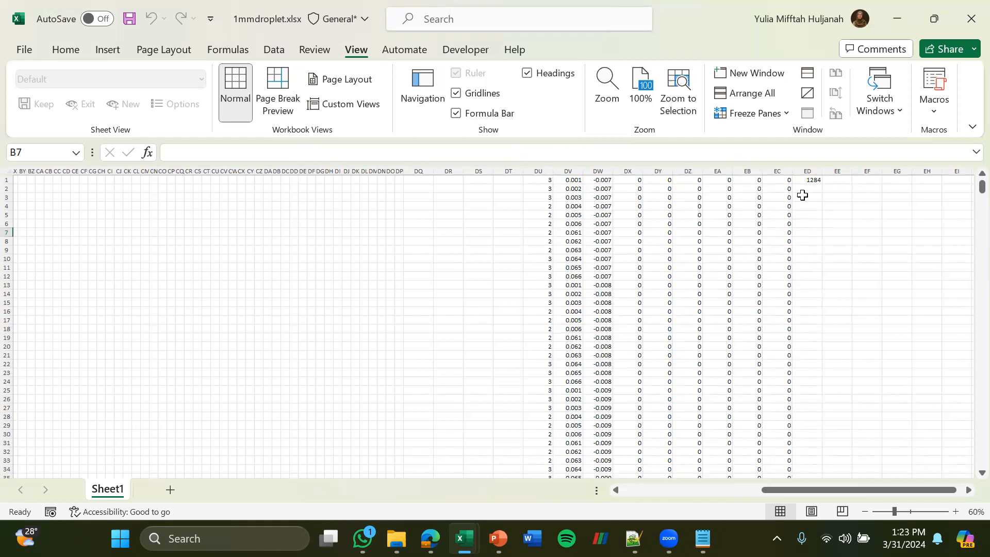
click(813, 180)
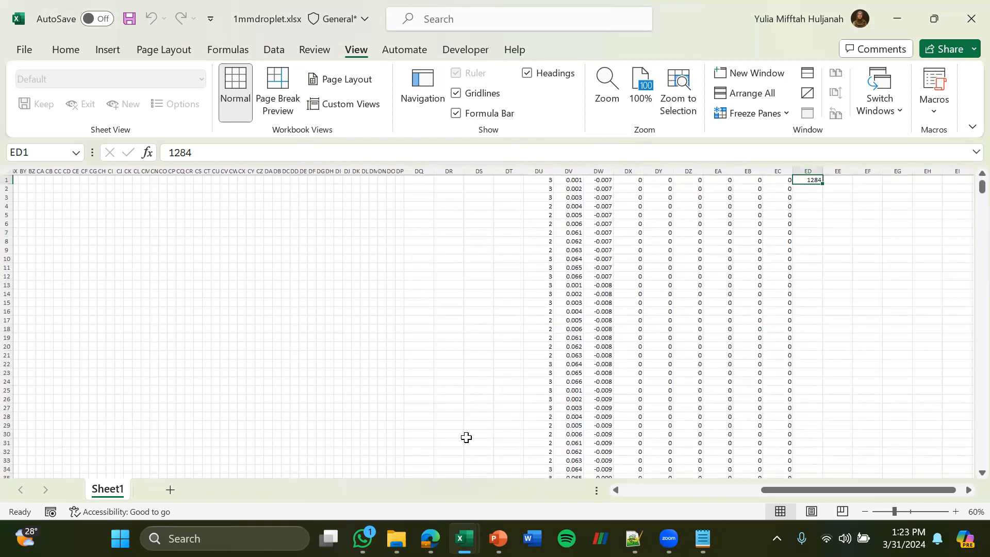
Open the input.grid file from the startingcase1 folder in Notepad++
mouse_move(397, 538)
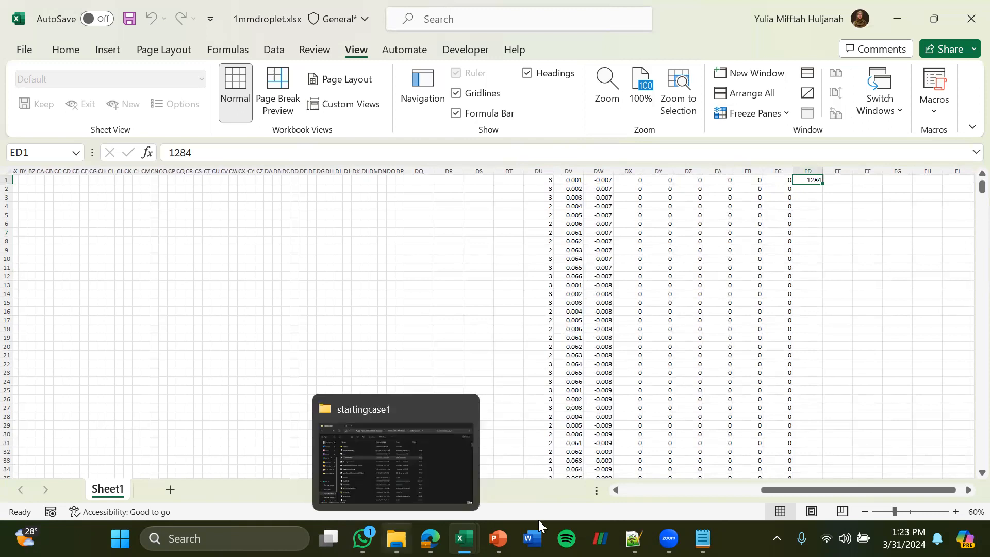
click(397, 538)
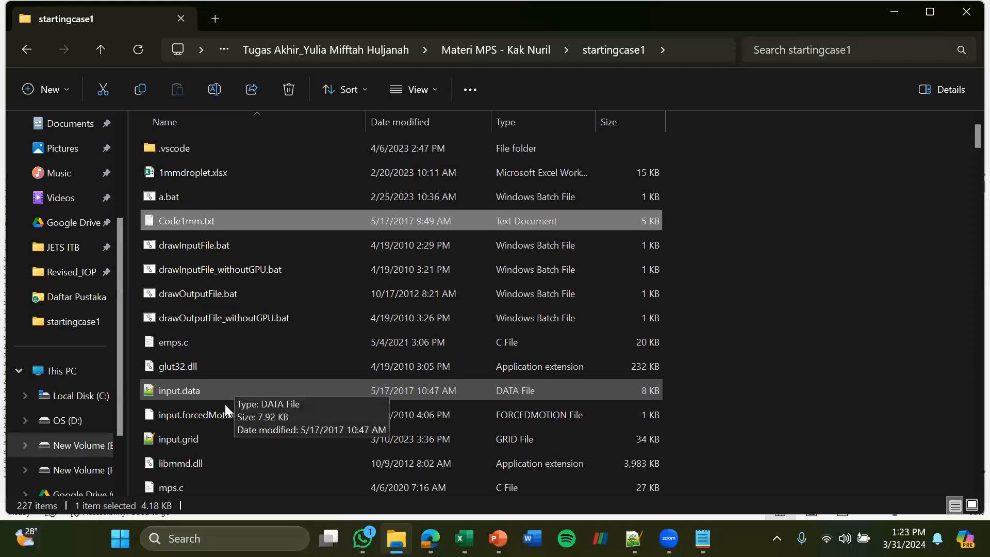
click(224, 433)
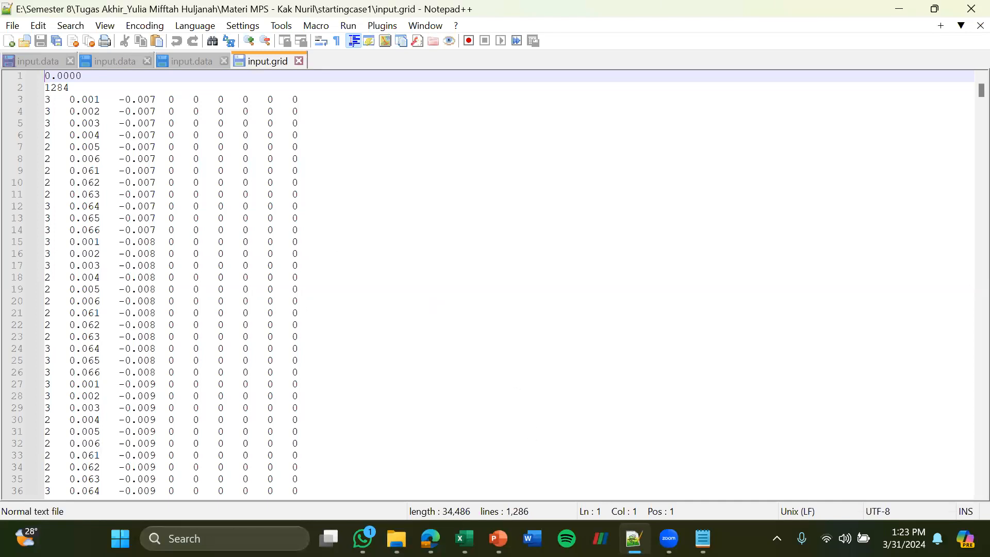
Compare input.grid with the worksheet output, checking the first two lines and the particle rows through the end of the file
key(alt+Tab)
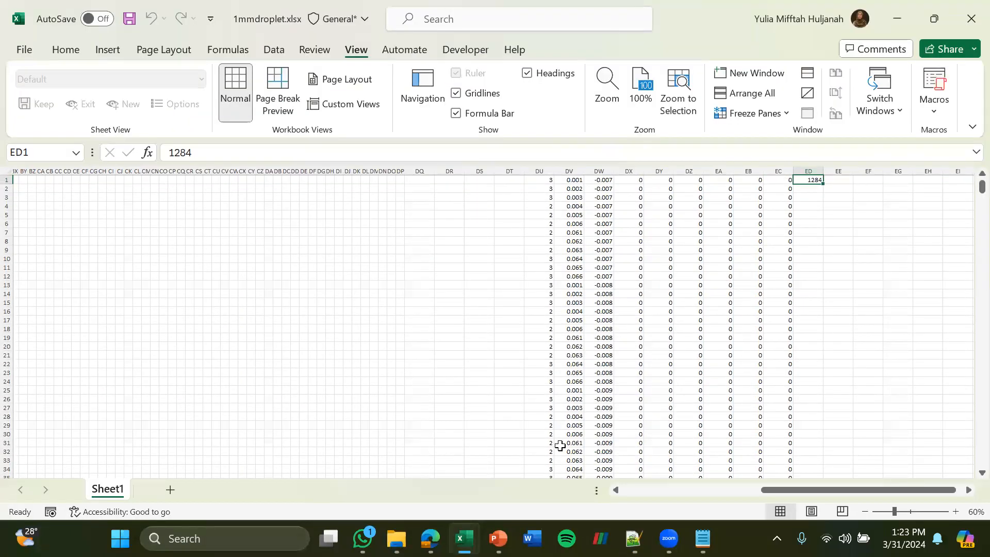
mouse_move(633, 538)
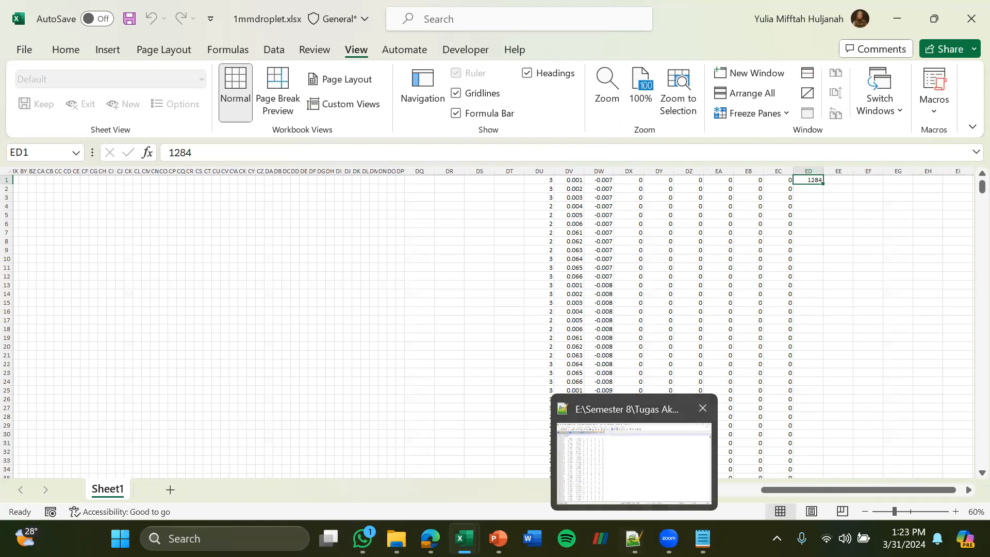
click(634, 454)
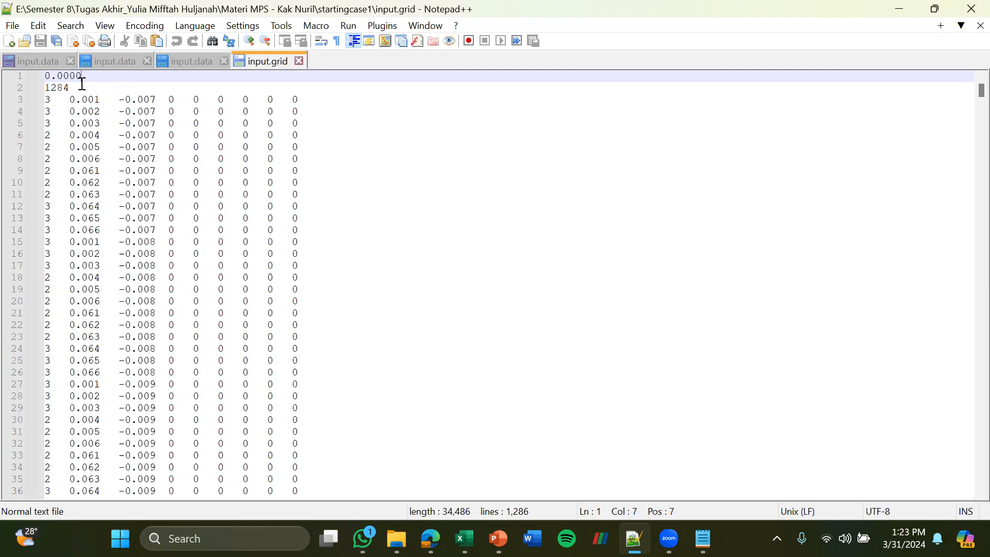
click(77, 85)
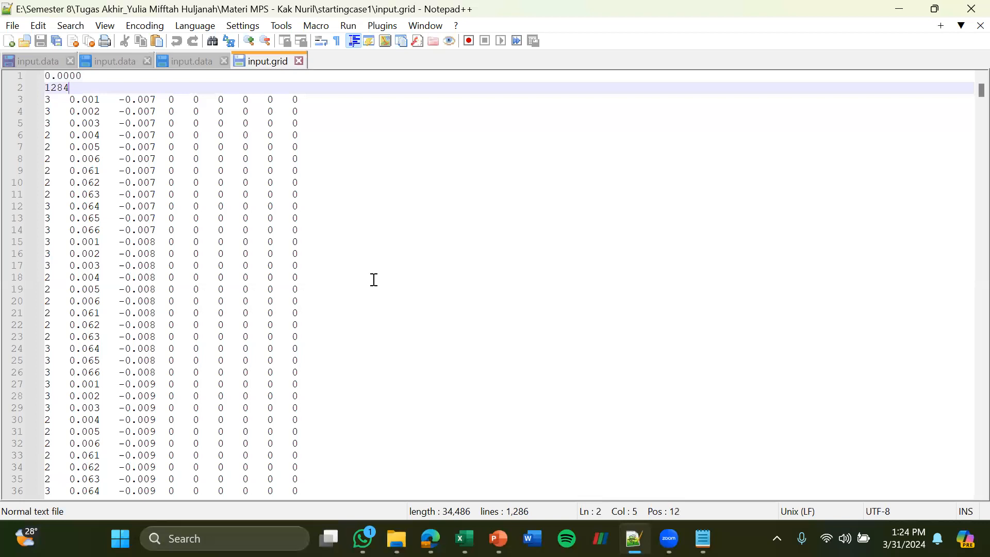
scroll(375, 279, down, 20)
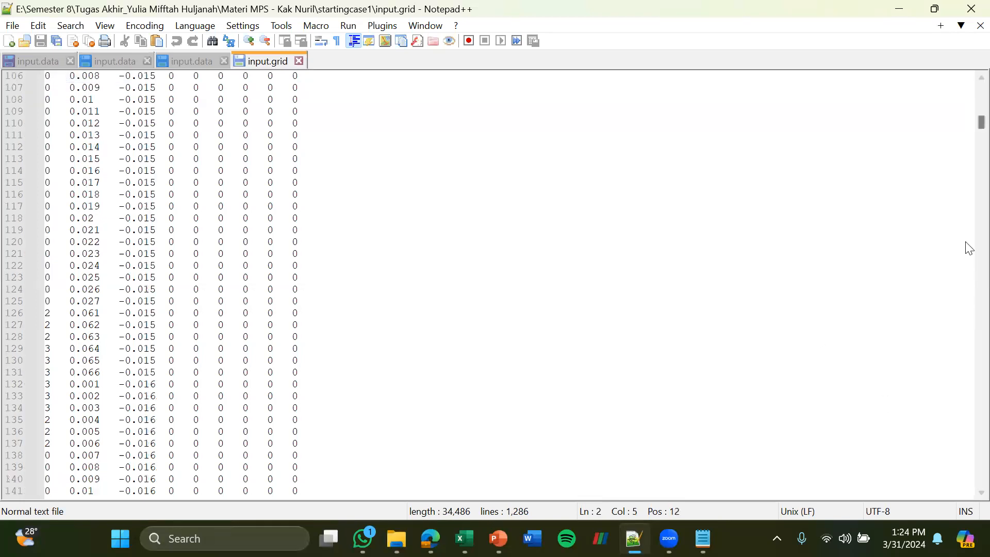
drag(977, 128, 968, 498)
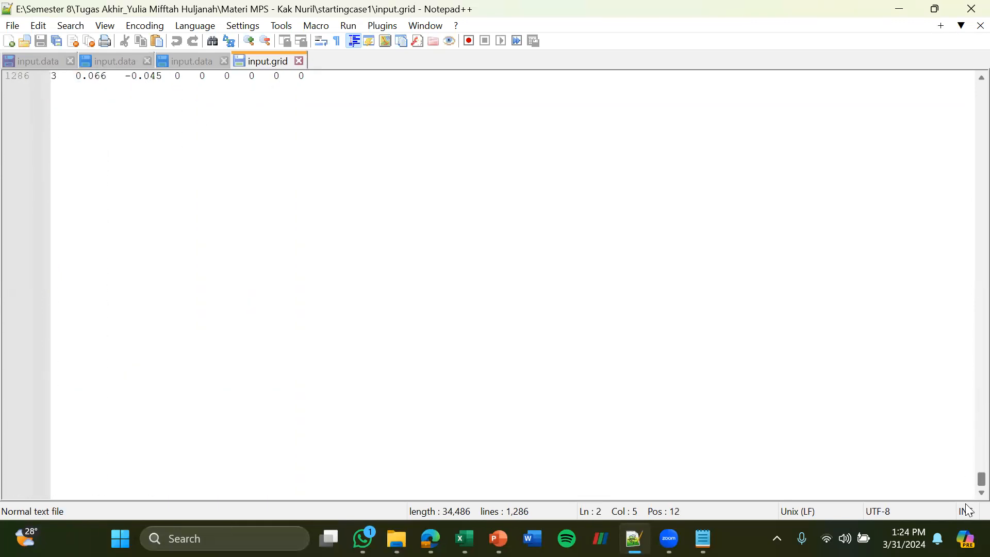
Review the last particle rows of input.grid and place the cursor at the end of line 1286
scroll(577, 335, up, 4)
scroll(578, 335, up, 3)
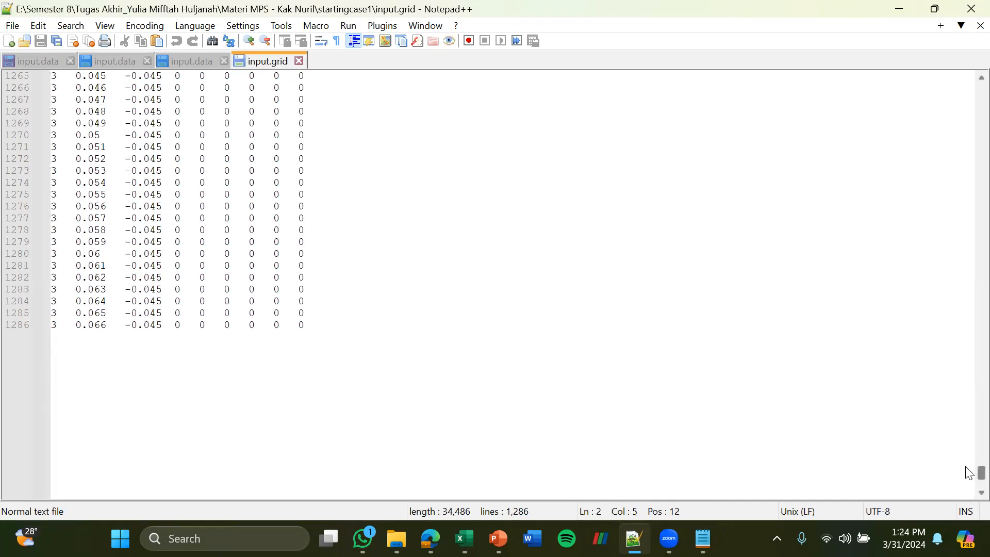
click(721, 441)
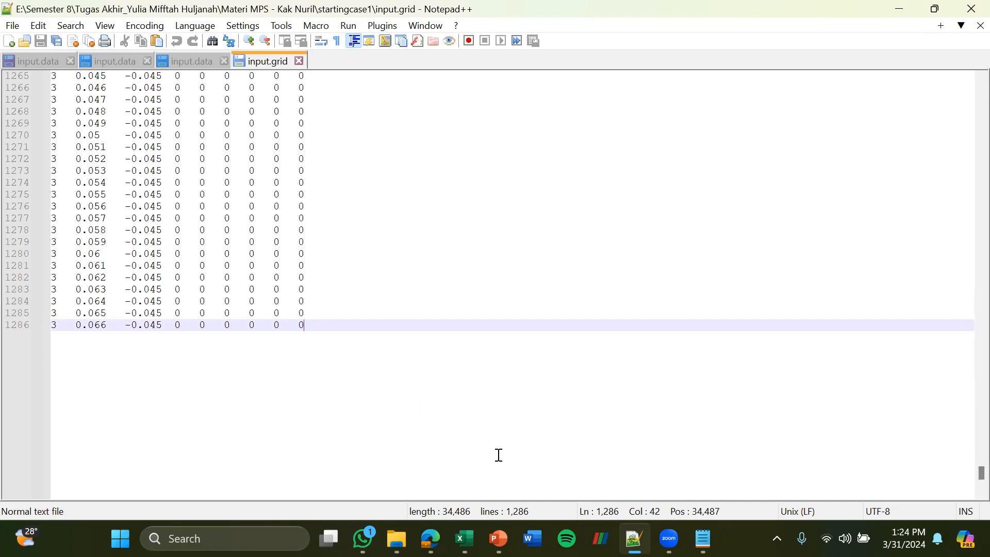
Switch to the startingcase1 input.data file and review its settings from ParticleSize through the TypeOfParticle and MassDensity sections
mouse_move(397, 538)
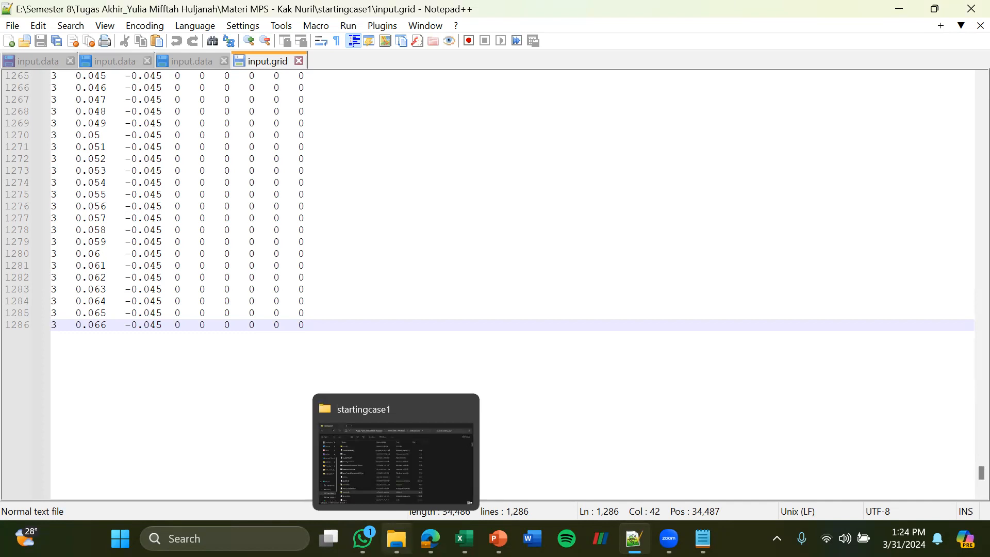
click(197, 66)
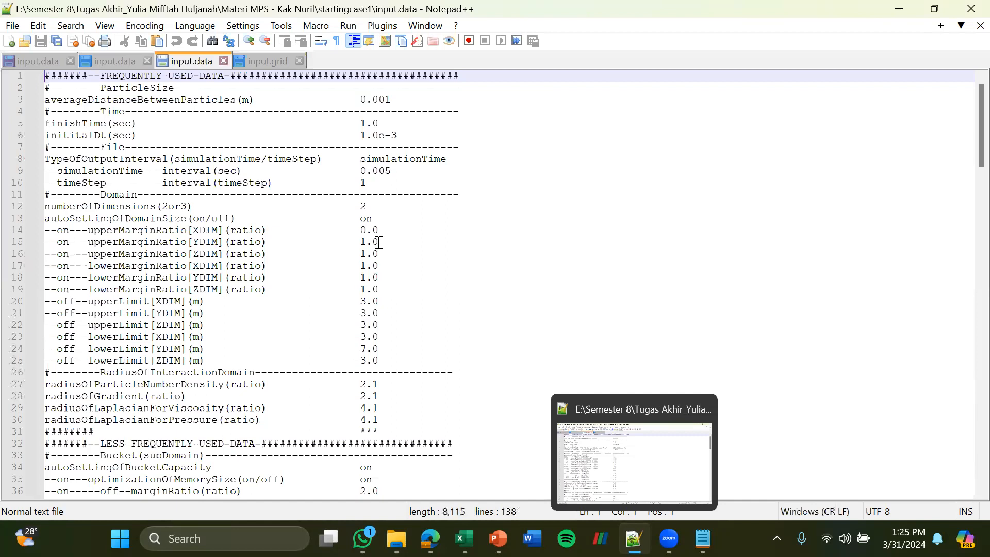
scroll(379, 242, down, 1)
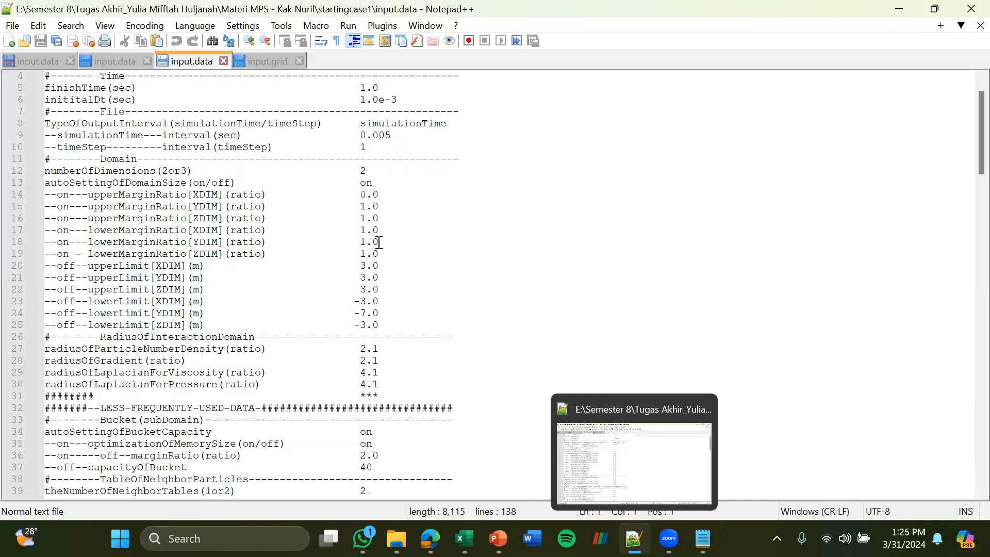
scroll(379, 242, down, 2)
scroll(379, 242, down, 2)
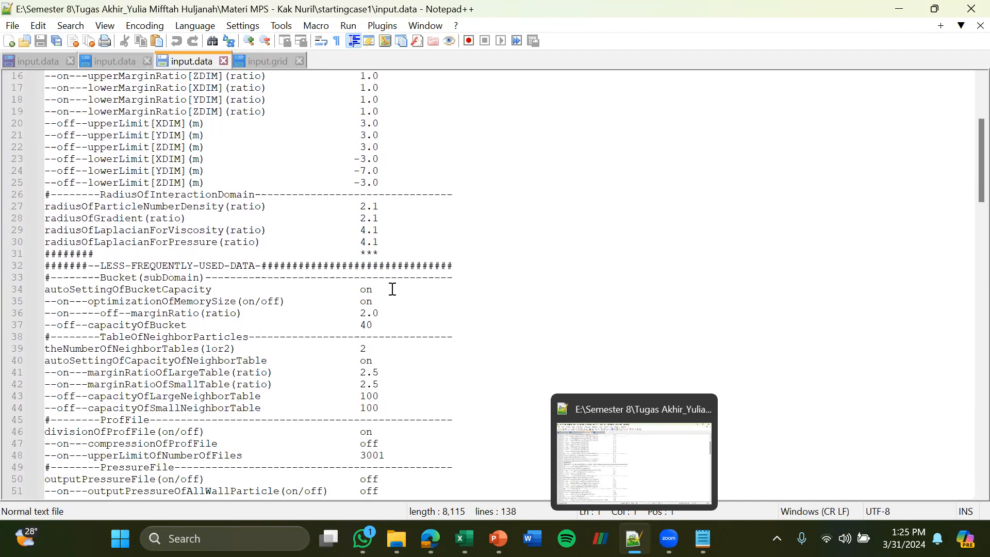
scroll(392, 289, down, 1)
scroll(392, 289, down, 5)
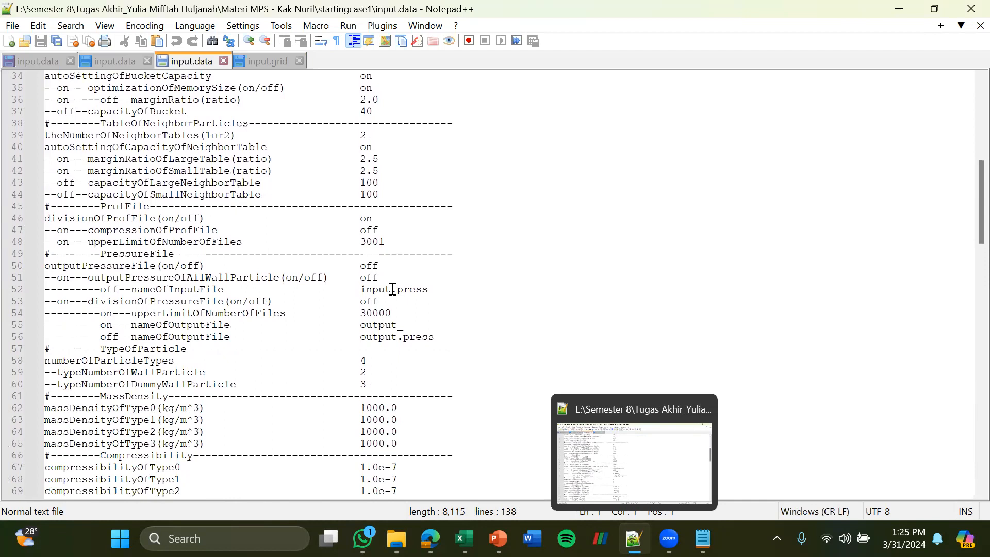
scroll(393, 289, down, 4)
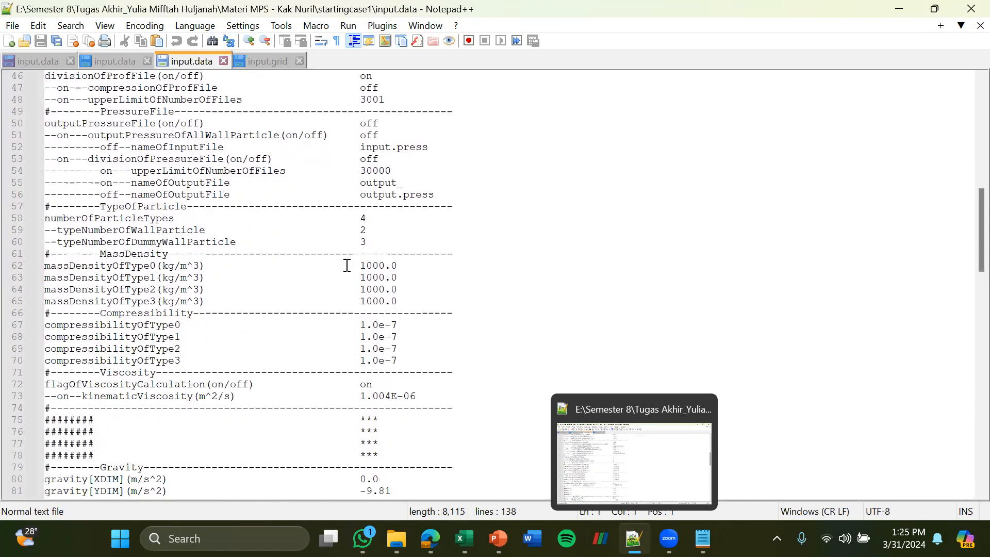
Examine the massDensityOfType0 to massDensityOfType3 entries in input.data one by one
click(404, 268)
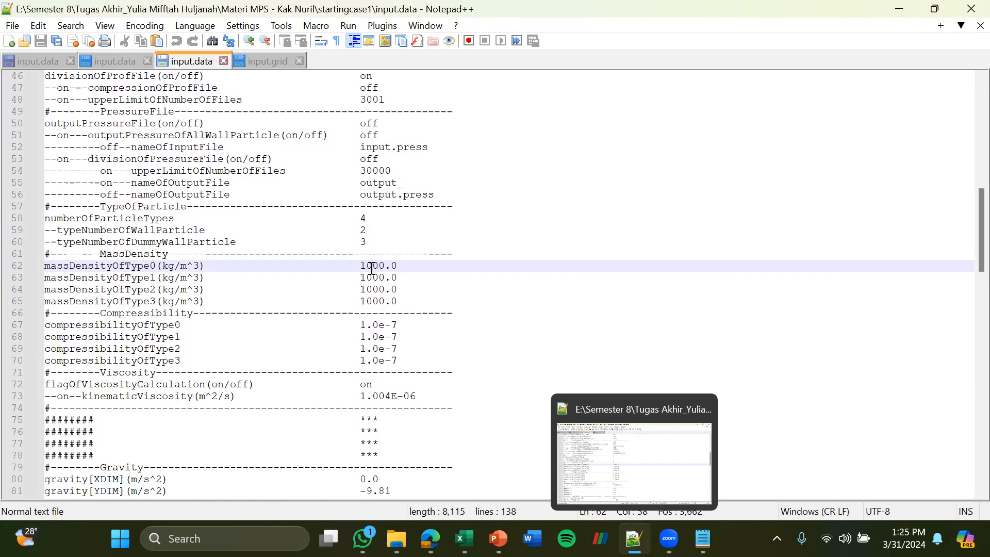
click(160, 269)
click(155, 279)
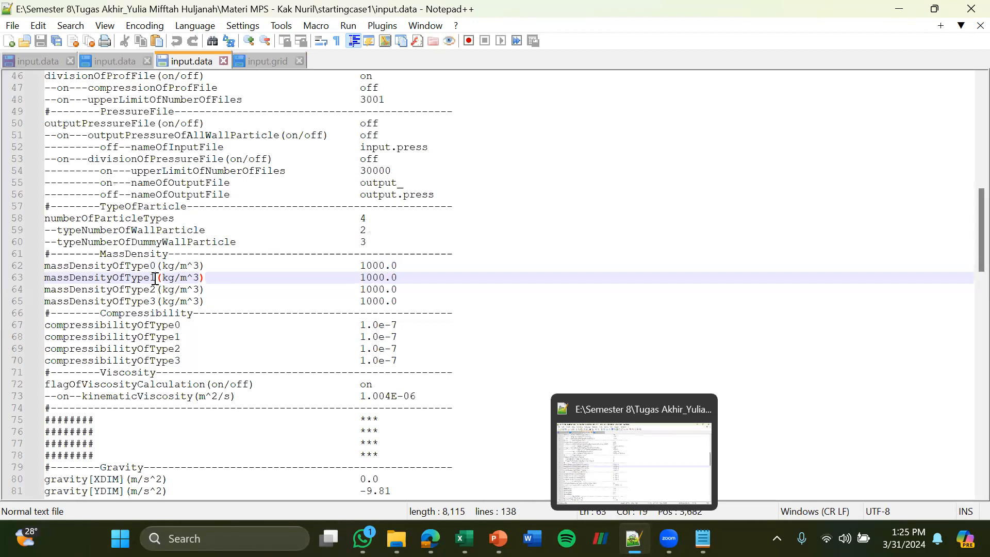
click(155, 290)
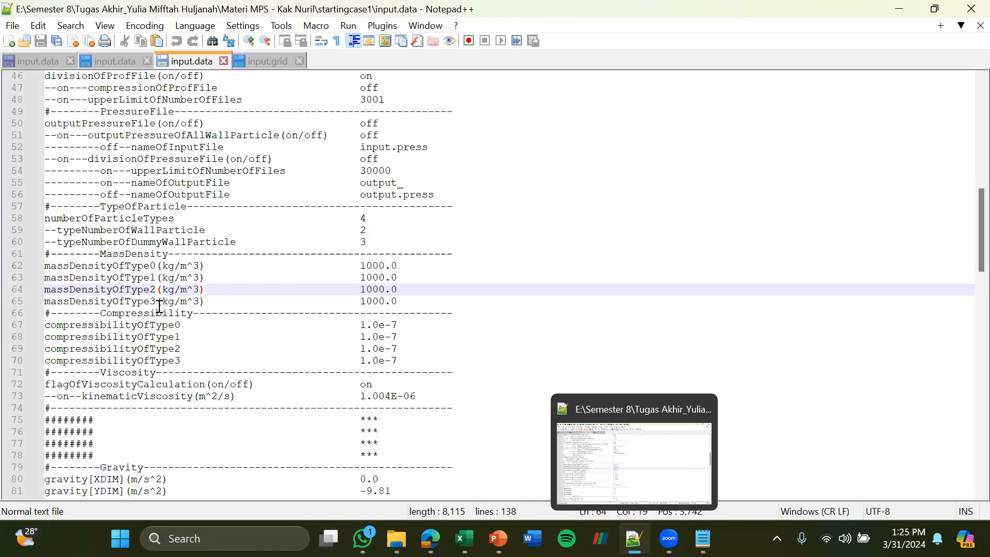
click(157, 303)
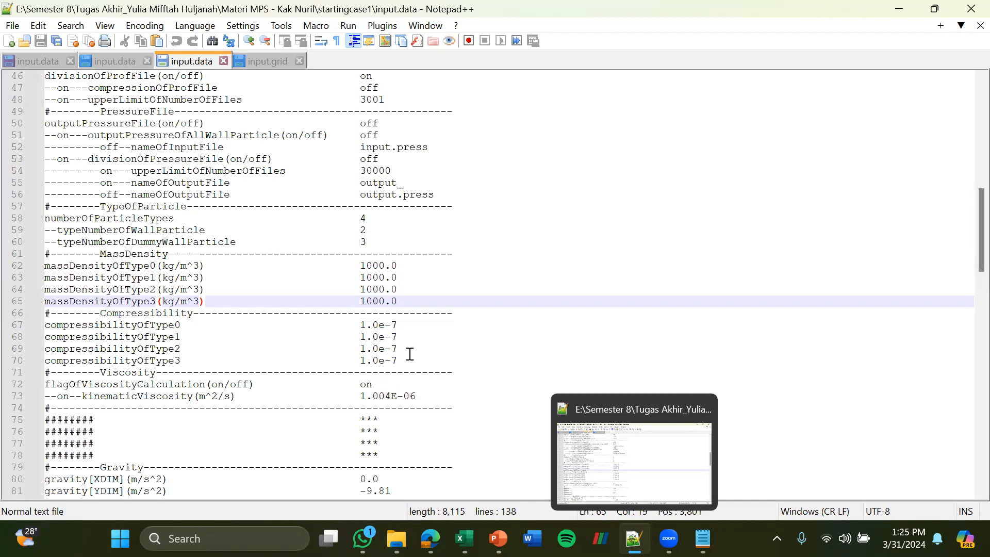
Review the input.data sections from Viscosity through RigidBody, and return to the particle rows in input.grid
scroll(410, 354, down, 1)
scroll(409, 354, down, 6)
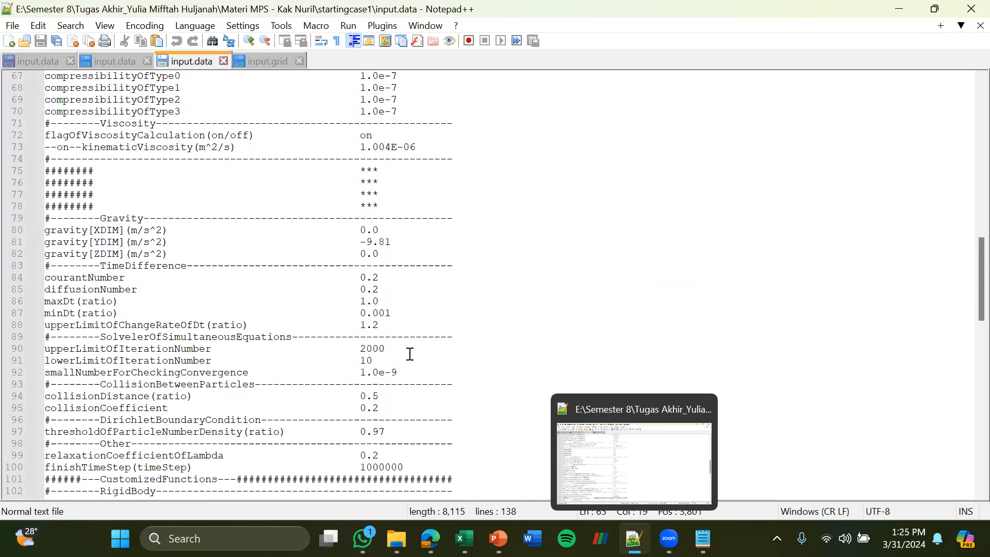
scroll(410, 354, down, 10)
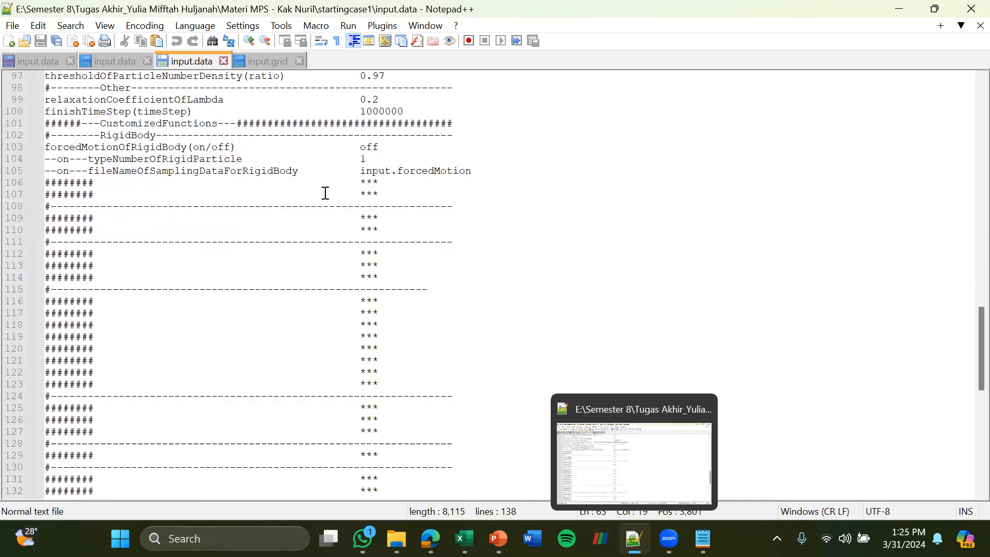
click(269, 60)
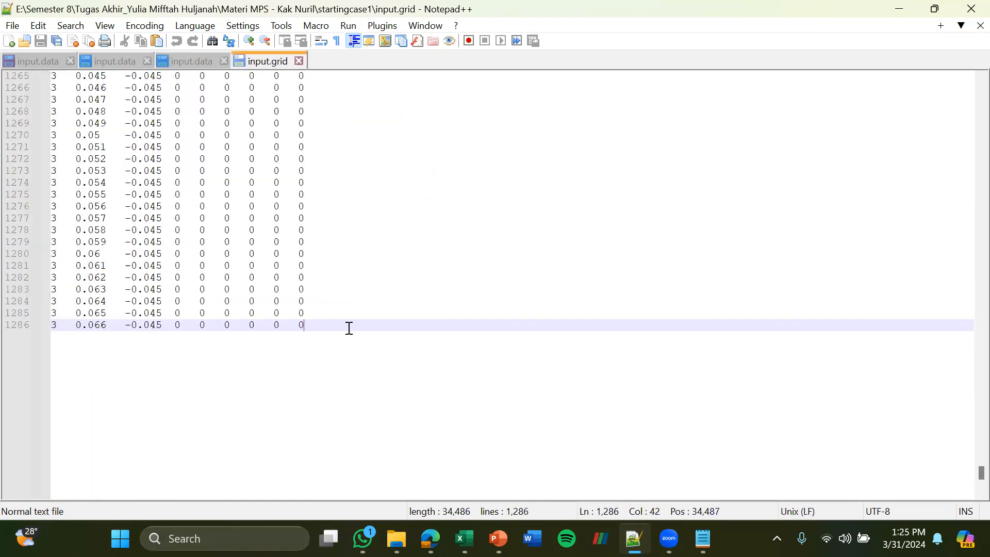
scroll(349, 328, up, 20)
scroll(349, 328, up, 16)
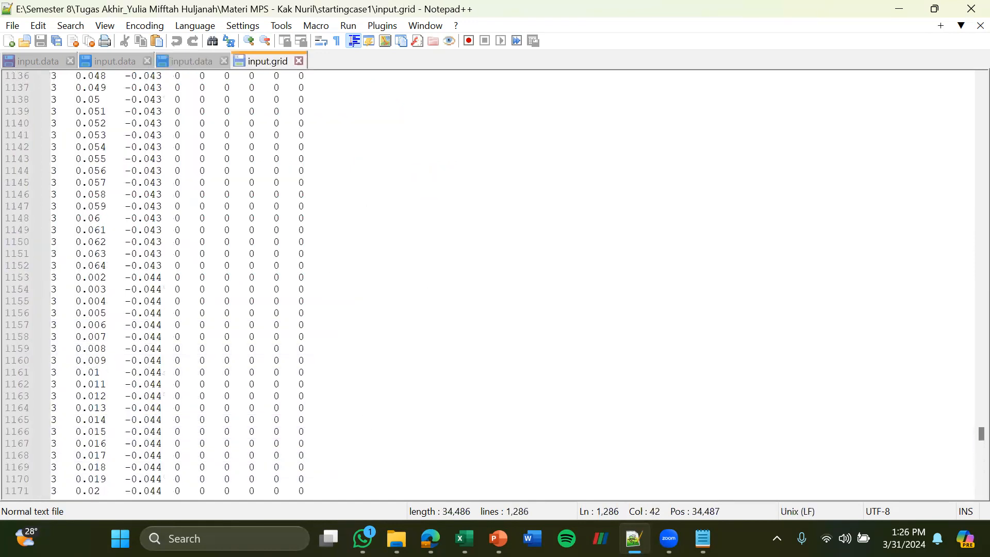
Locate MPS-SW-MAIN.exe in the startingcase1 folder and run it to start the MPS simulation
key(alt+Tab)
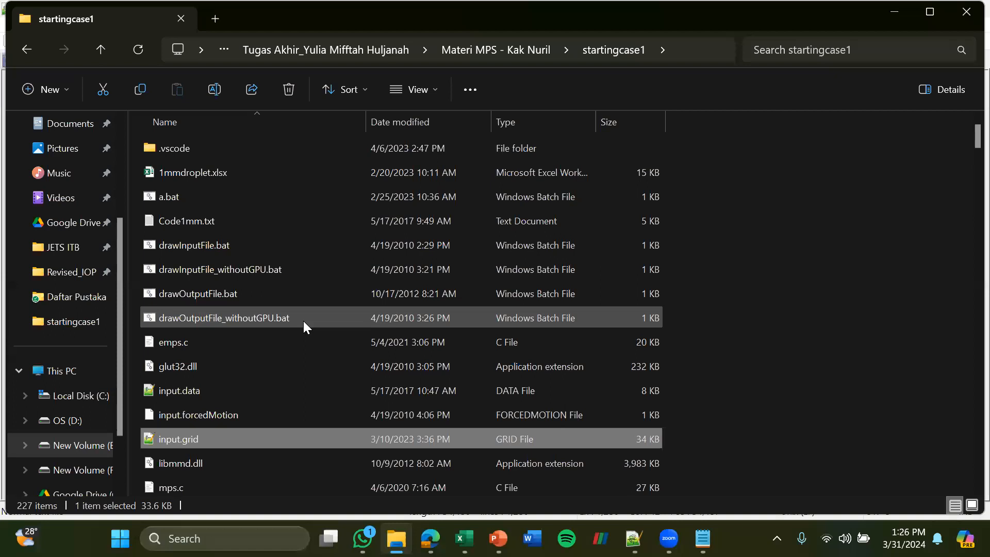
scroll(268, 390, down, 2)
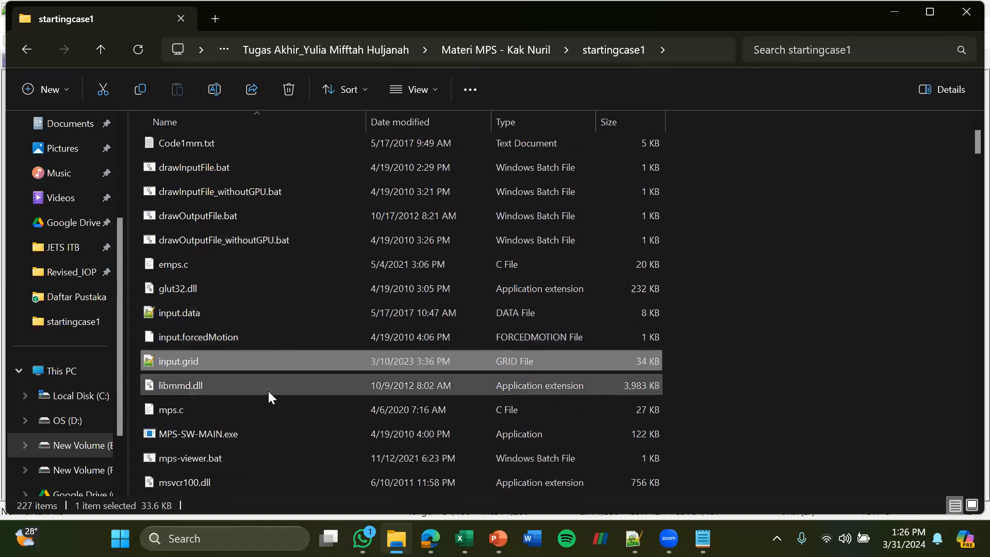
click(256, 386)
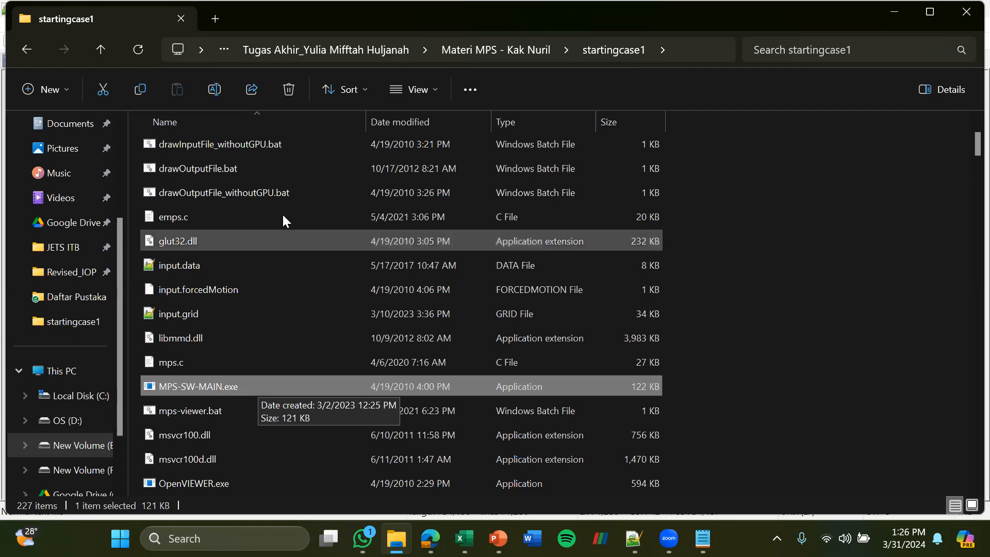
scroll(280, 205, up, 3)
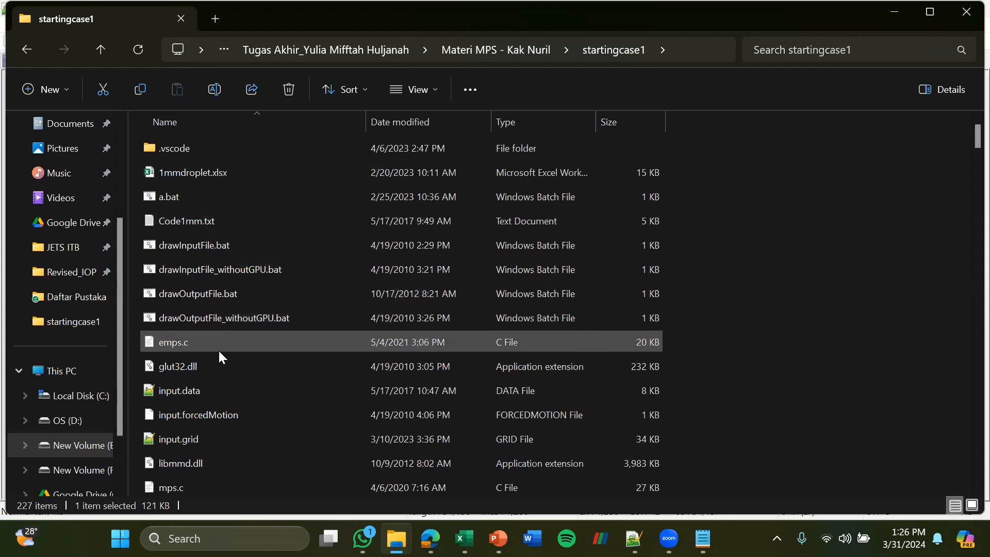
scroll(218, 349, down, 3)
scroll(219, 351, down, 4)
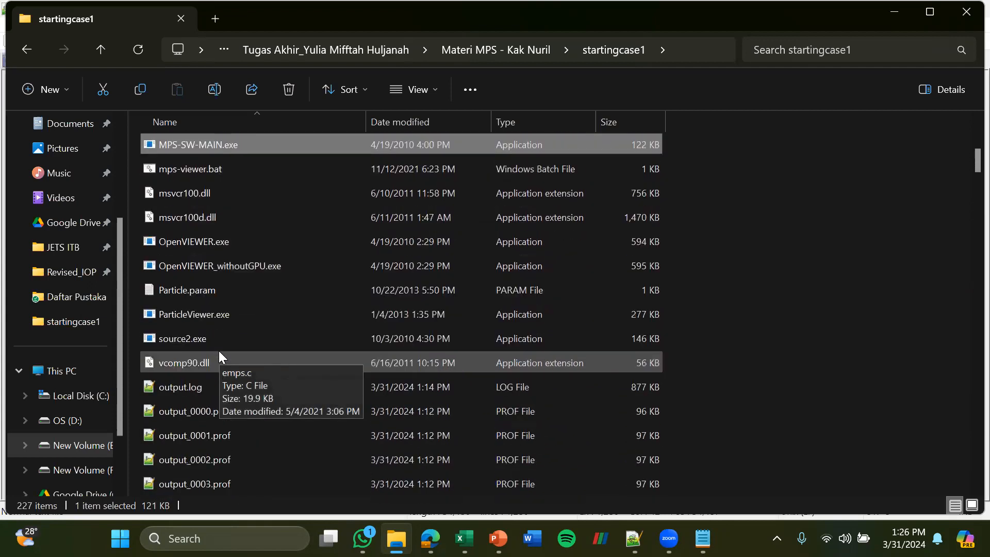
scroll(218, 351, up, 2)
scroll(218, 348, up, 3)
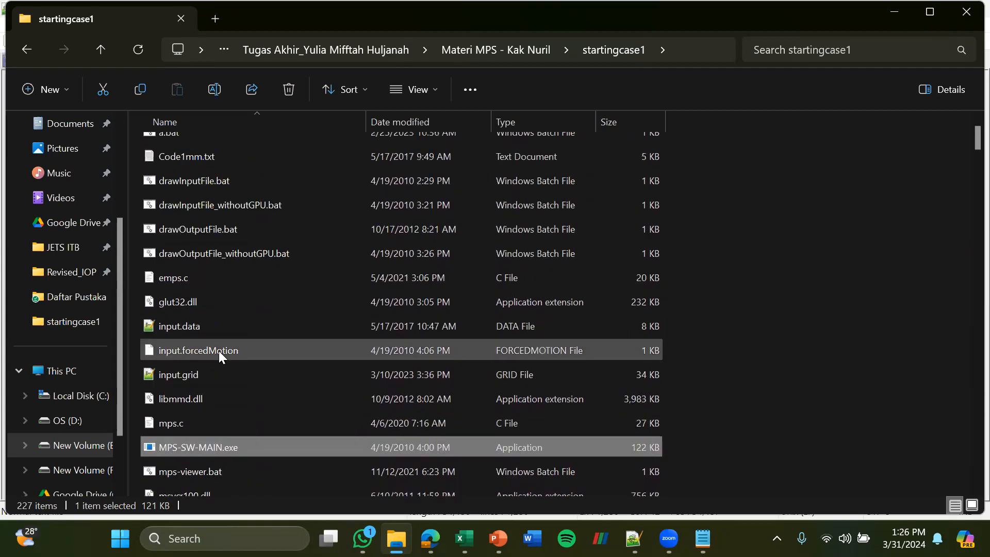
scroll(219, 350, down, 2)
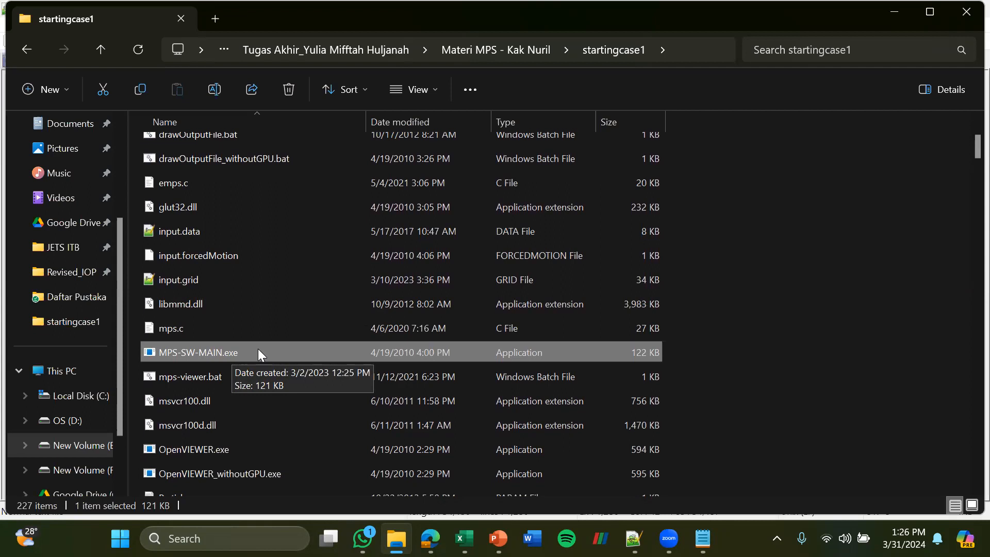
click(256, 353)
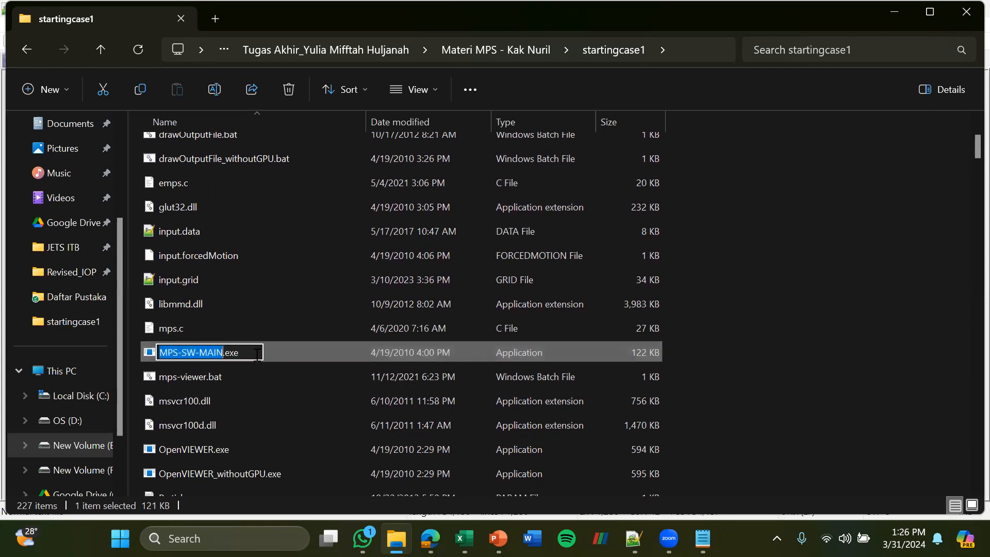
click(273, 353)
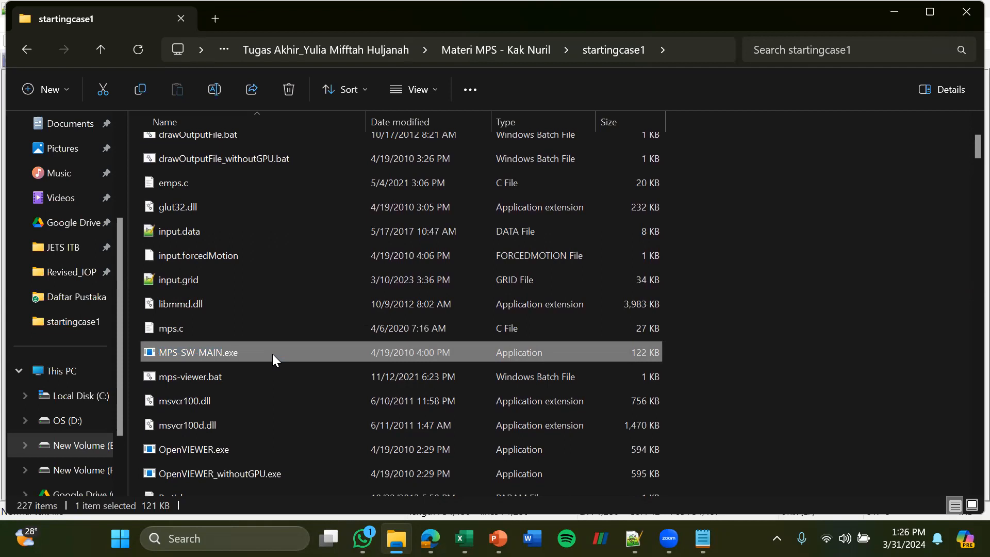
double_click(272, 353)
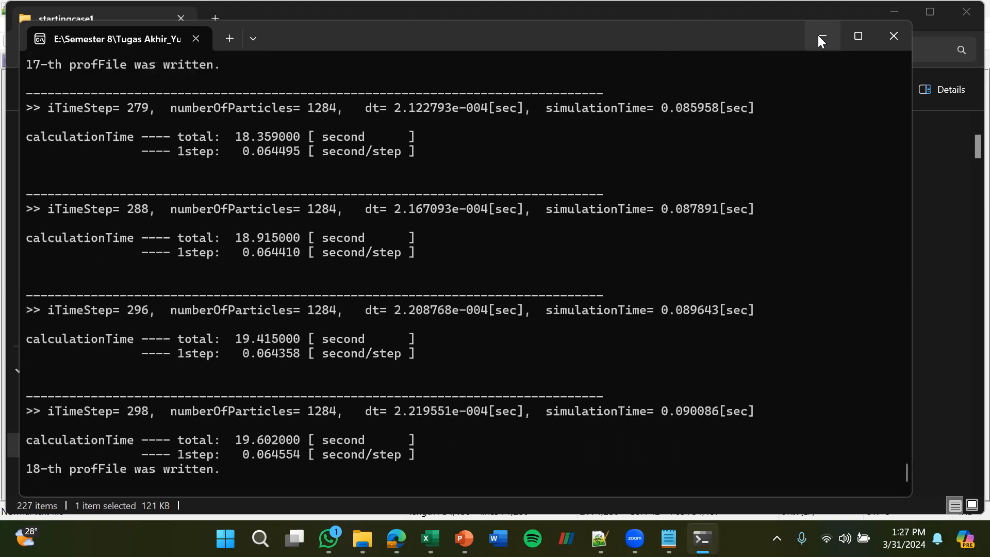
Minimize the simulation console and check the output .prof files being written in the startingcase1 folder
click(821, 37)
scroll(588, 312, down, 3)
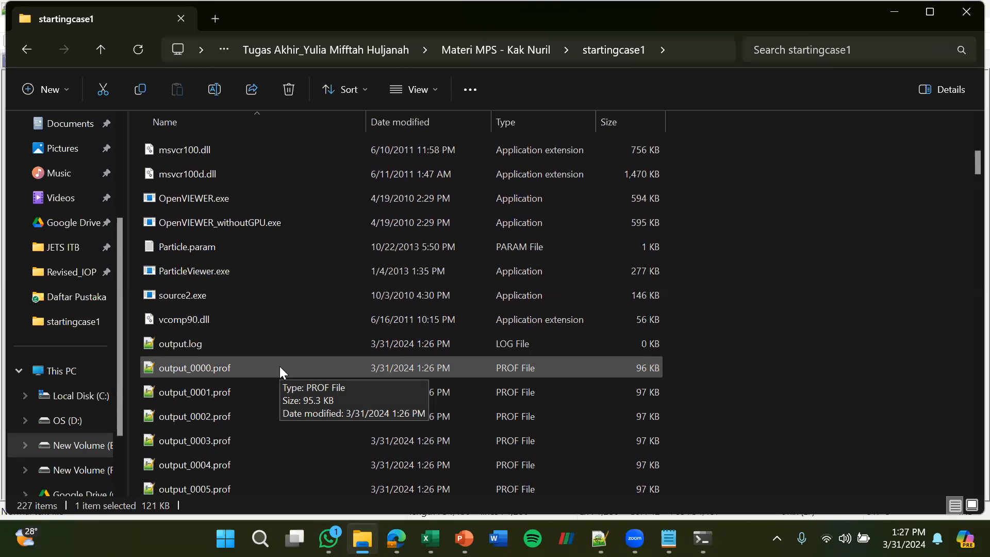
scroll(280, 366, down, 4)
scroll(280, 367, down, 18)
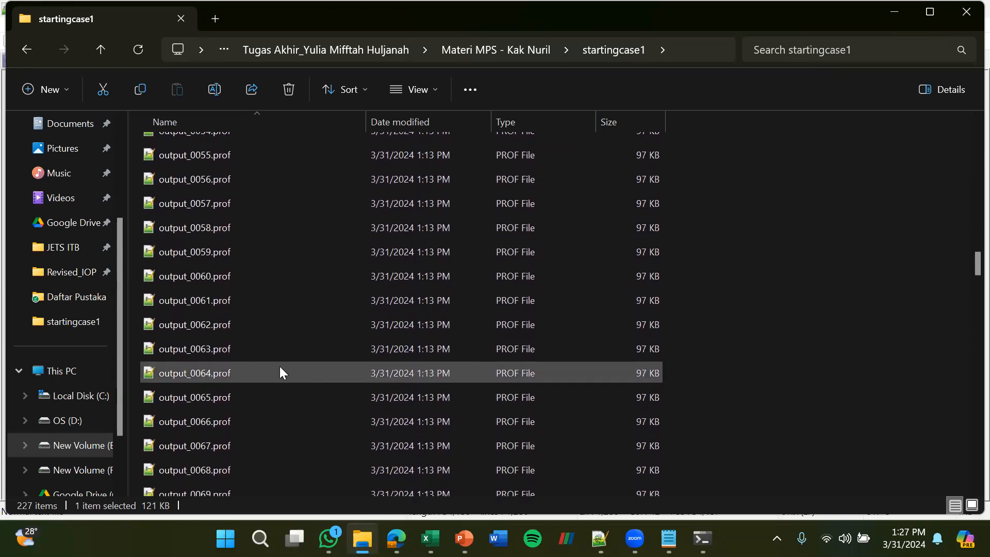
scroll(280, 366, down, 8)
scroll(280, 364, up, 20)
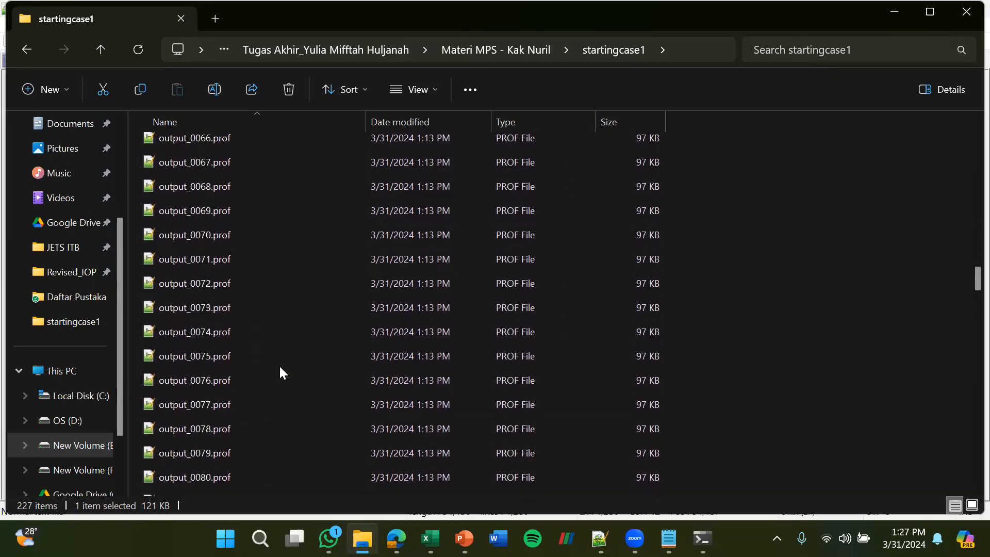
scroll(279, 366, up, 15)
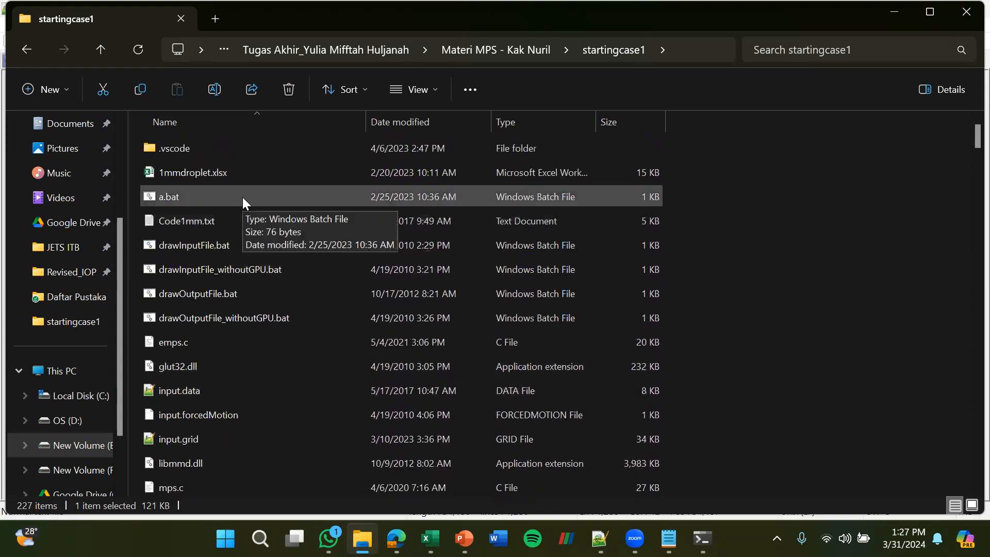
Try to open ParticleViewer.exe from the startingcase1 folder
scroll(279, 406, down, 4)
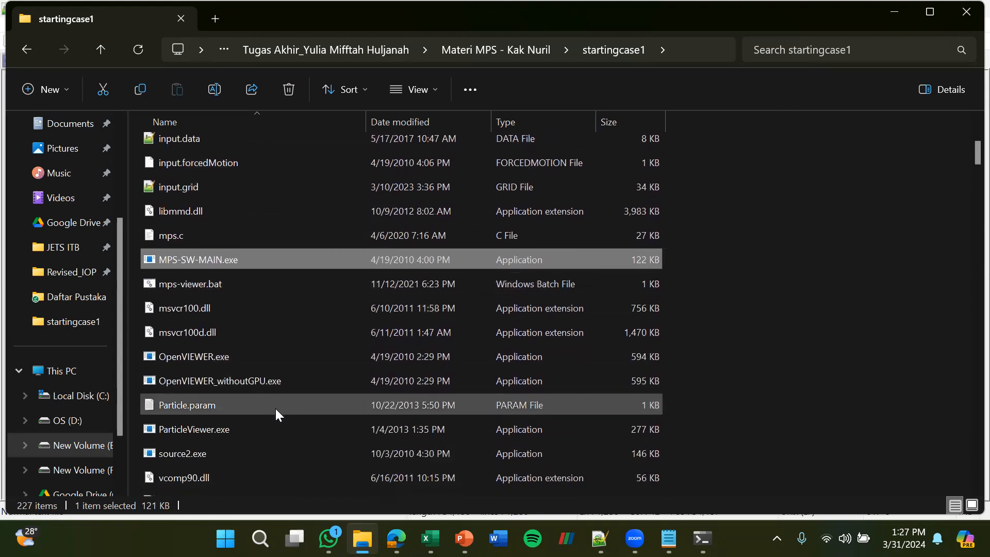
click(265, 423)
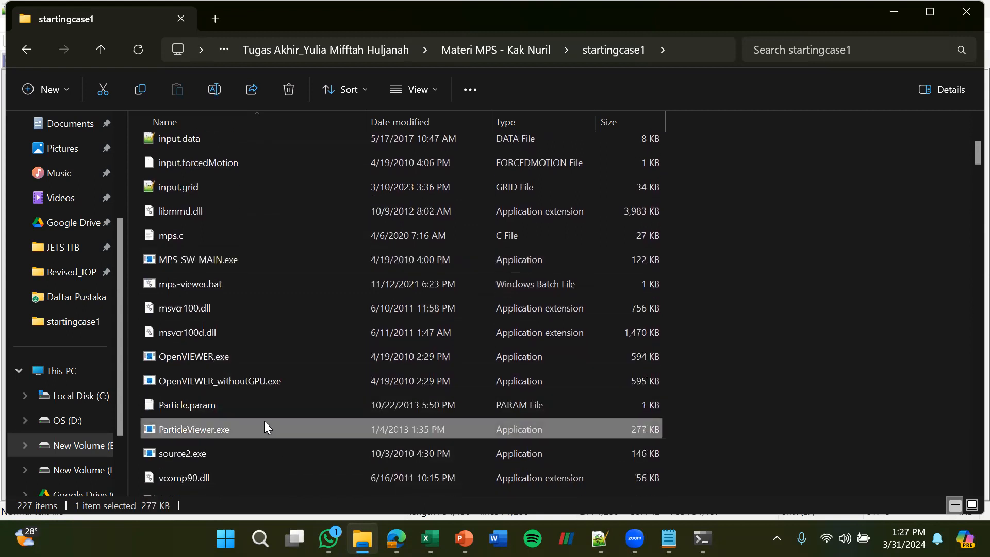
double_click(264, 420)
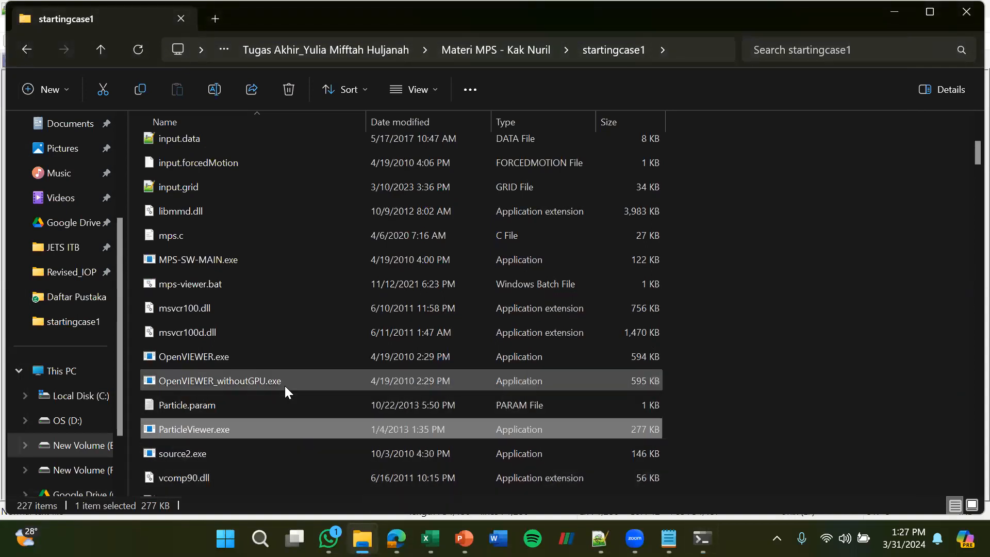
Run a.bat from the startingcase1 folder to read in the simulation output steps
scroll(252, 412, up, 4)
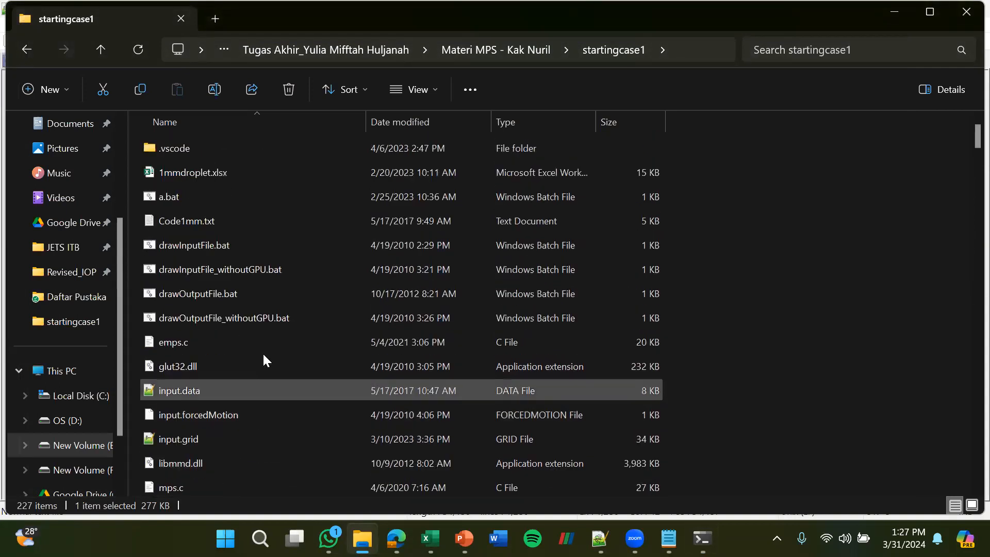
click(246, 195)
double_click(246, 196)
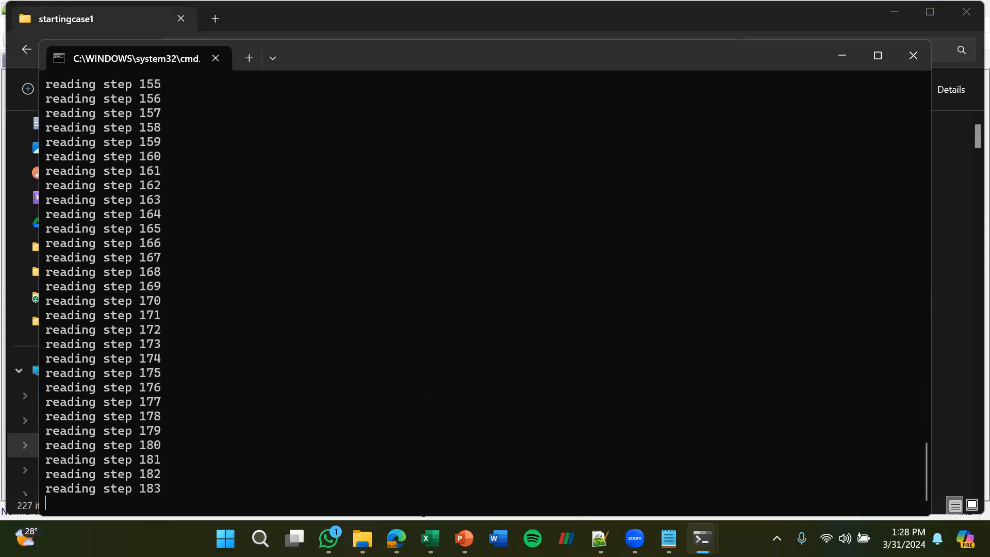
Minimize the particle viewer and check the batch files in the startingcase1 folder, including a.bat
mouse_move(362, 539)
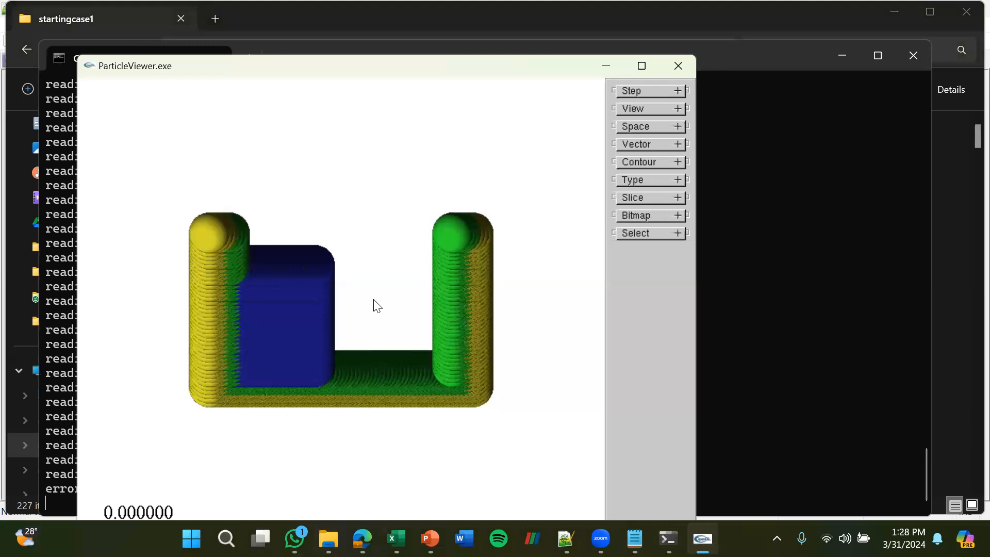
click(606, 72)
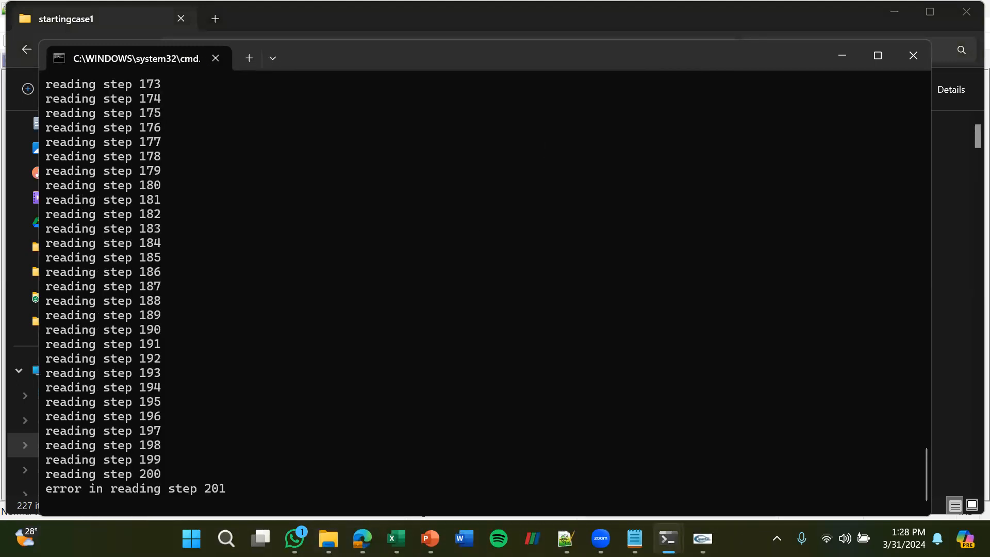
click(323, 526)
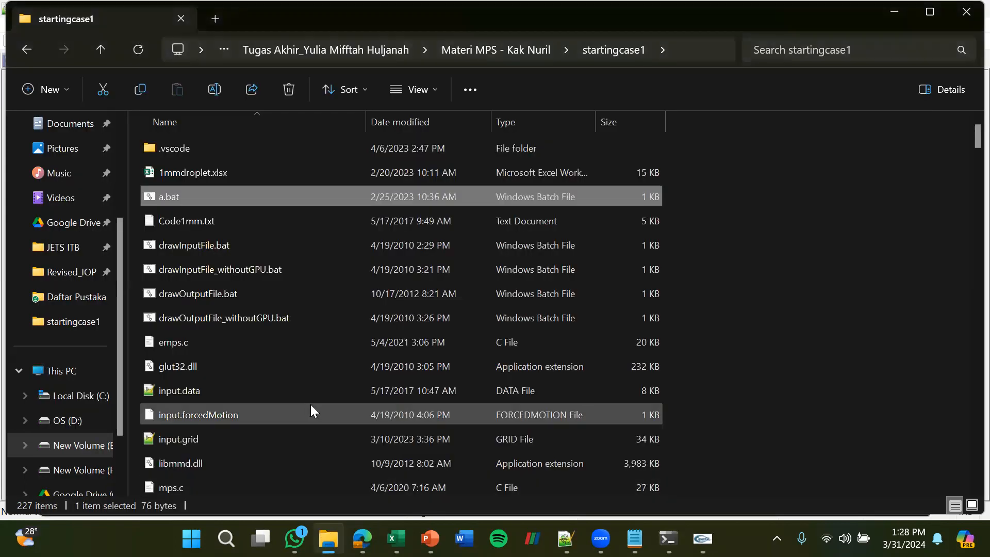
scroll(307, 407, down, 1)
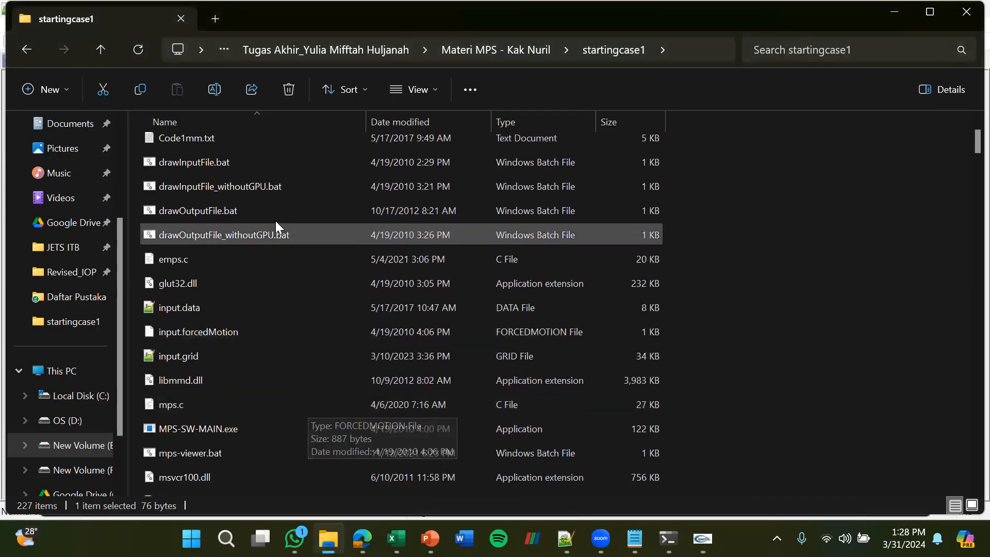
scroll(299, 211, up, 1)
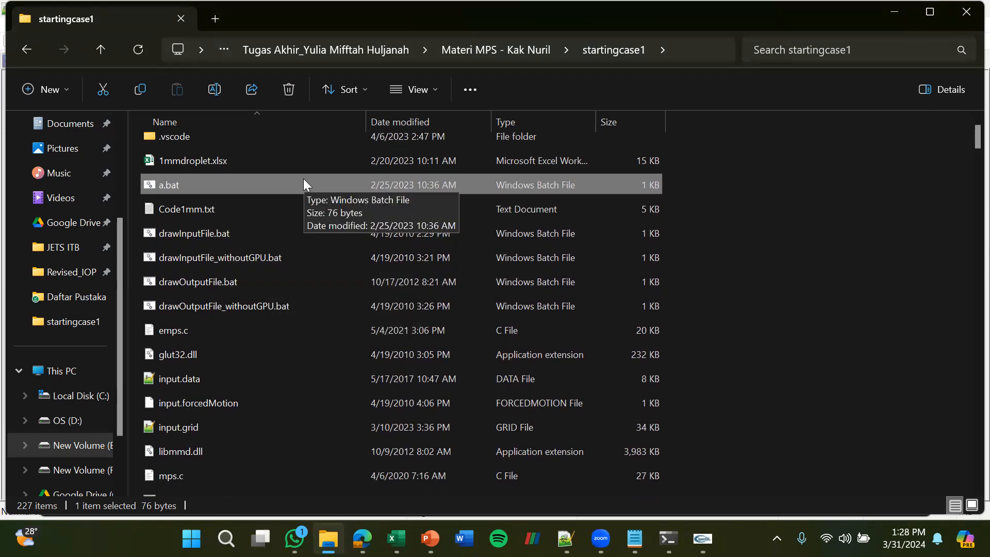
mouse_move(702, 538)
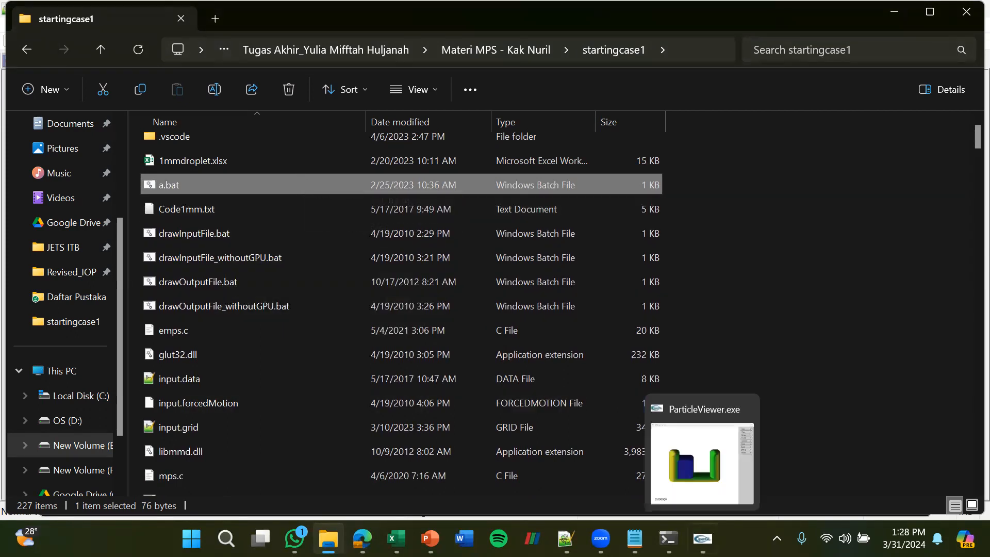
Restore and maximize ParticleViewer, then auto-size the particles and raise their scale to 0.0005391
click(702, 464)
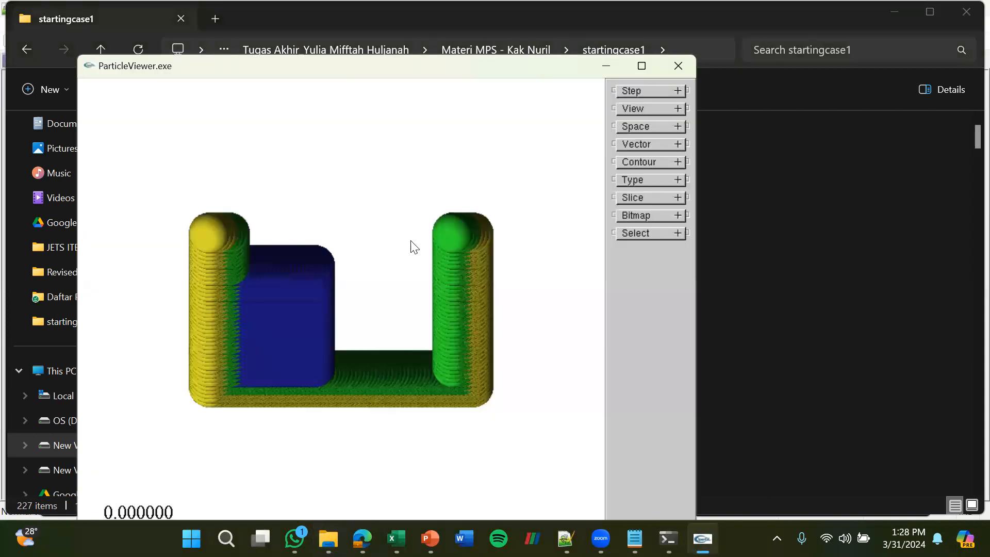
click(642, 66)
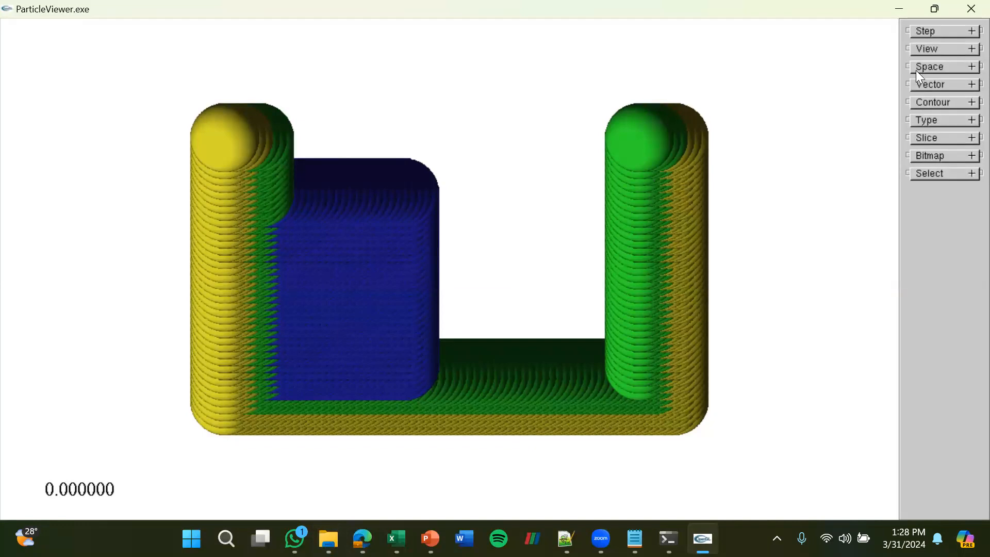
click(931, 48)
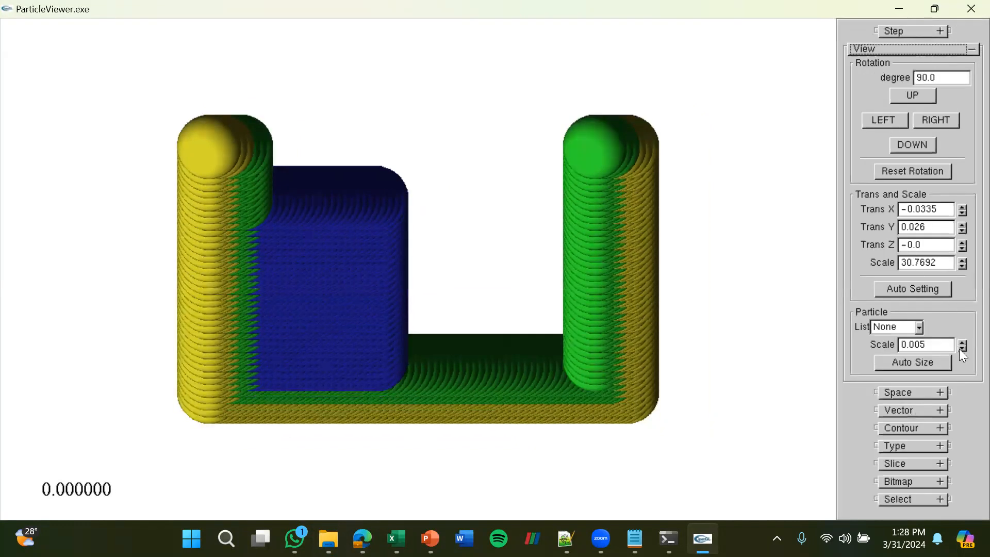
click(940, 363)
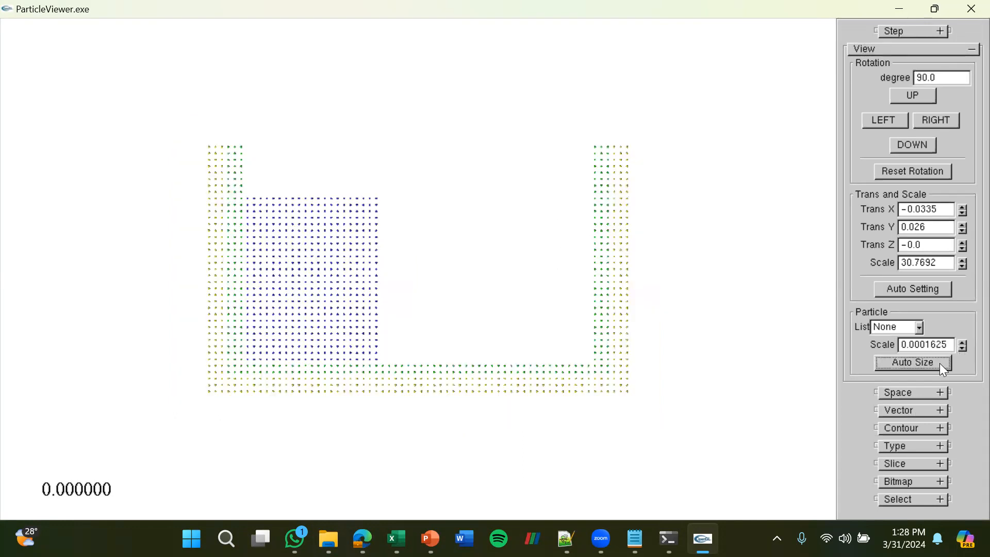
click(962, 342)
click(961, 342)
click(962, 342)
click(961, 343)
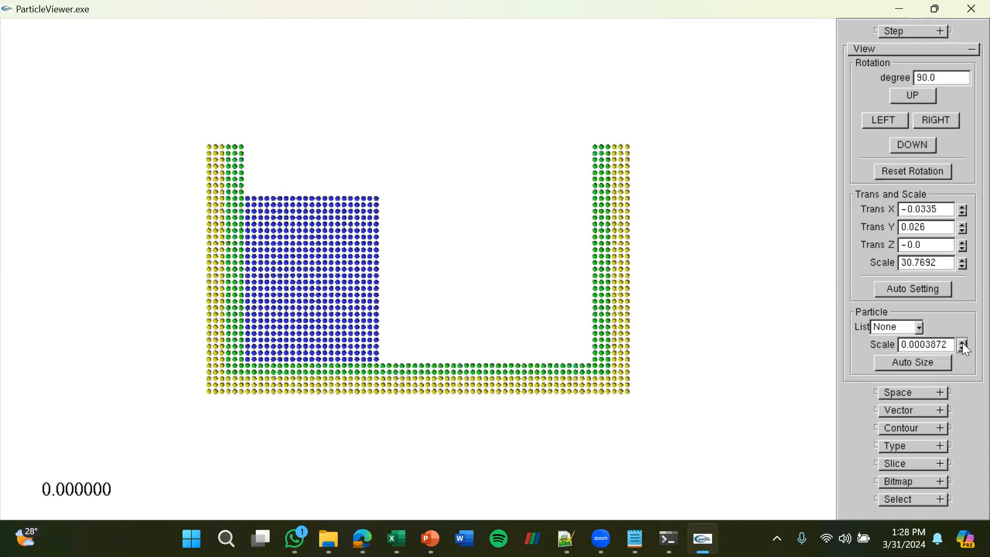
click(961, 342)
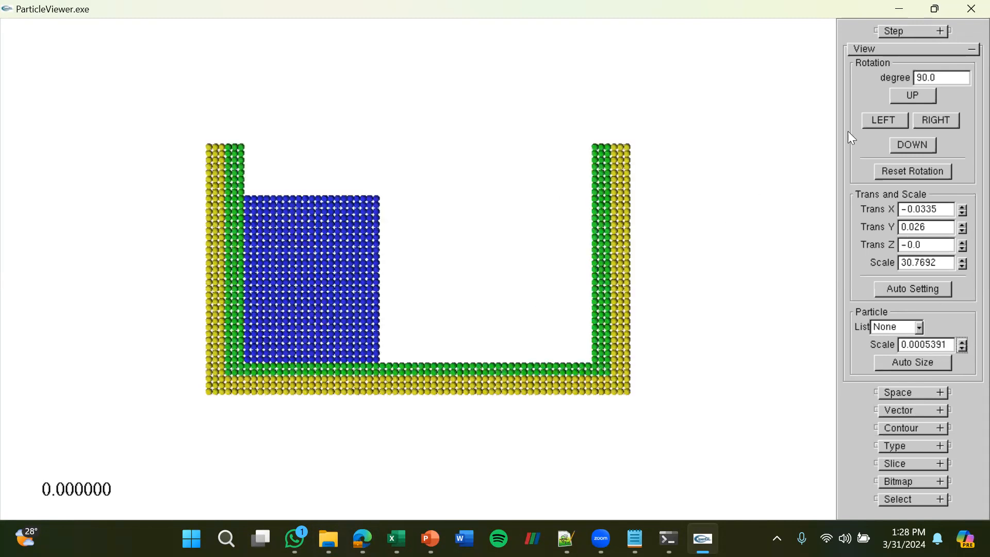
click(894, 48)
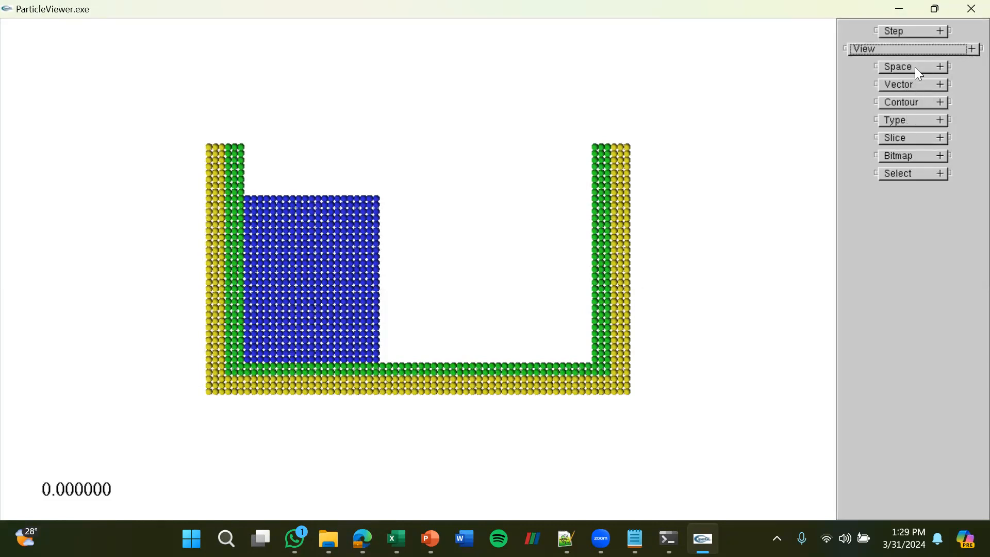
Advance the simulation playback through the time steps up to step 200
click(912, 32)
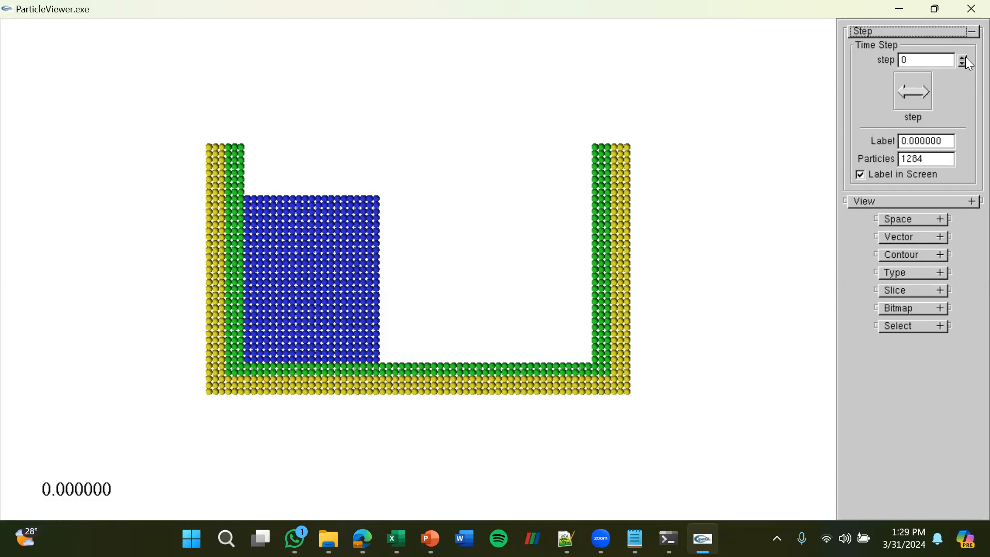
click(962, 58)
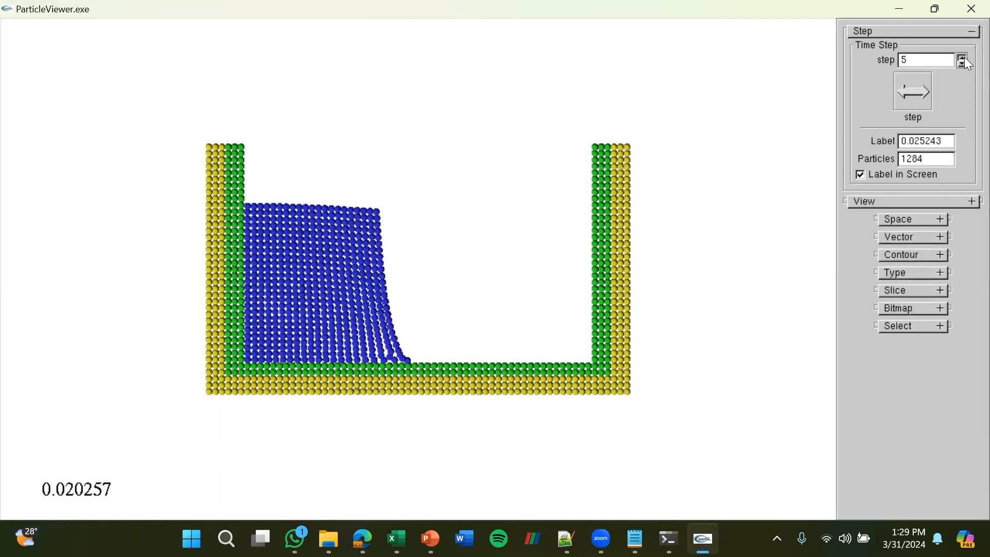
drag(963, 58, 962, 58)
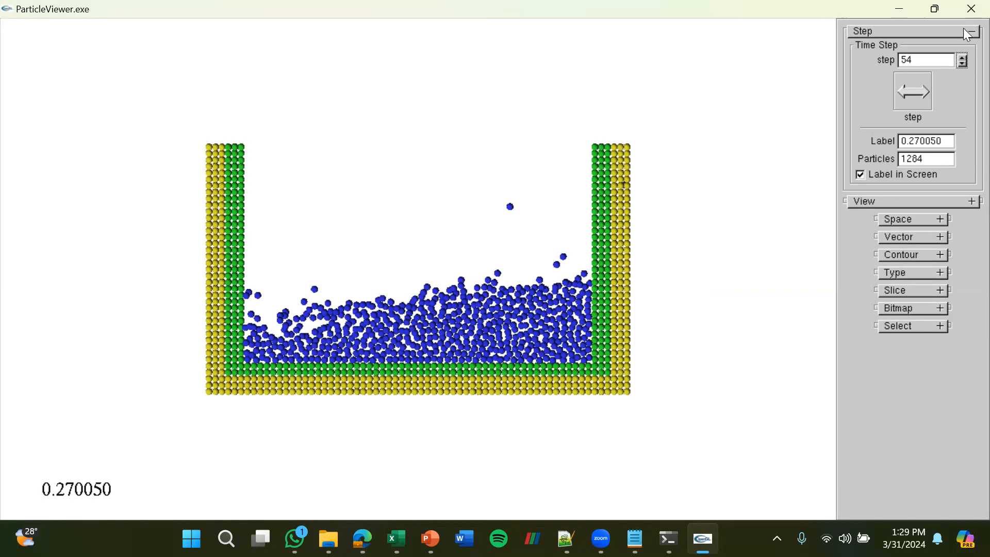
click(962, 58)
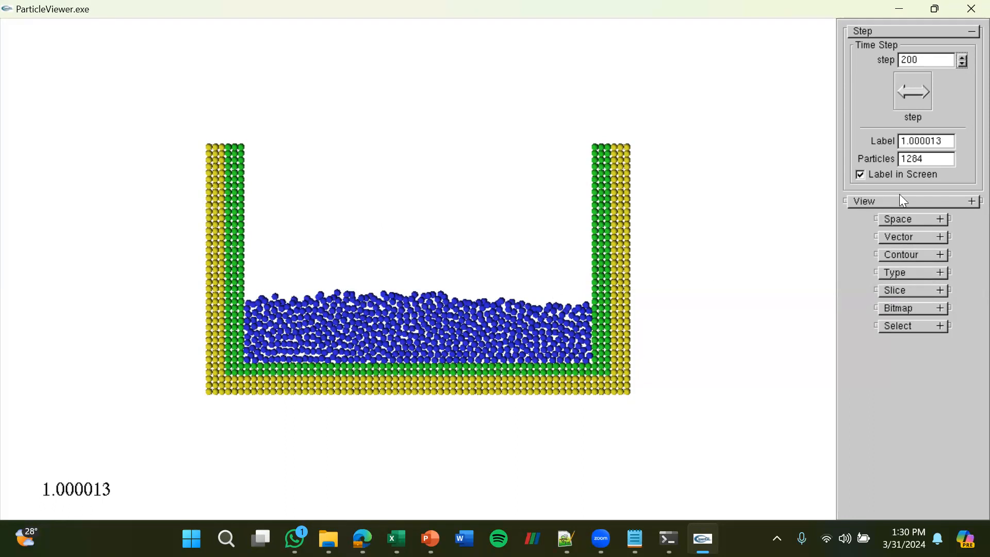
Look over the background and axis settings and the display settings for particle types
click(916, 226)
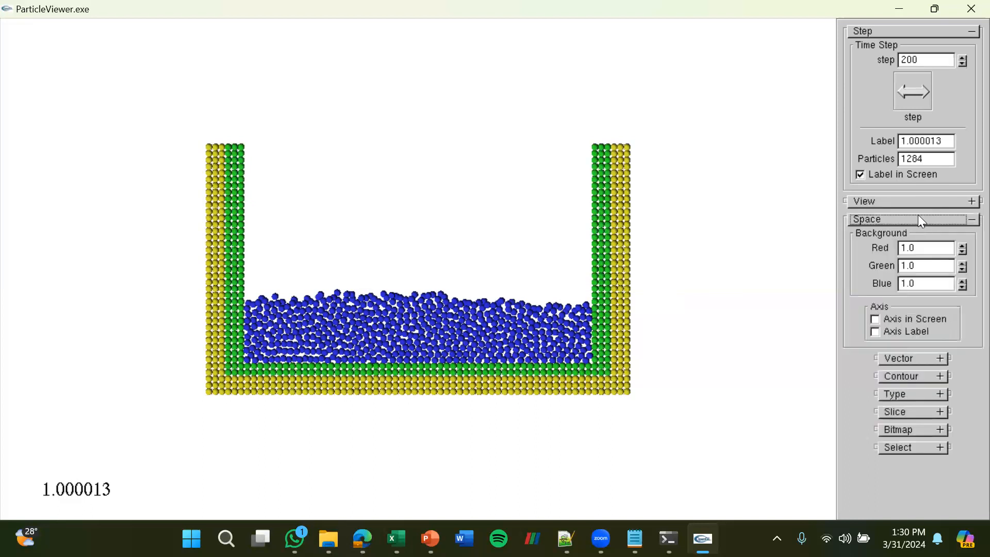
click(918, 215)
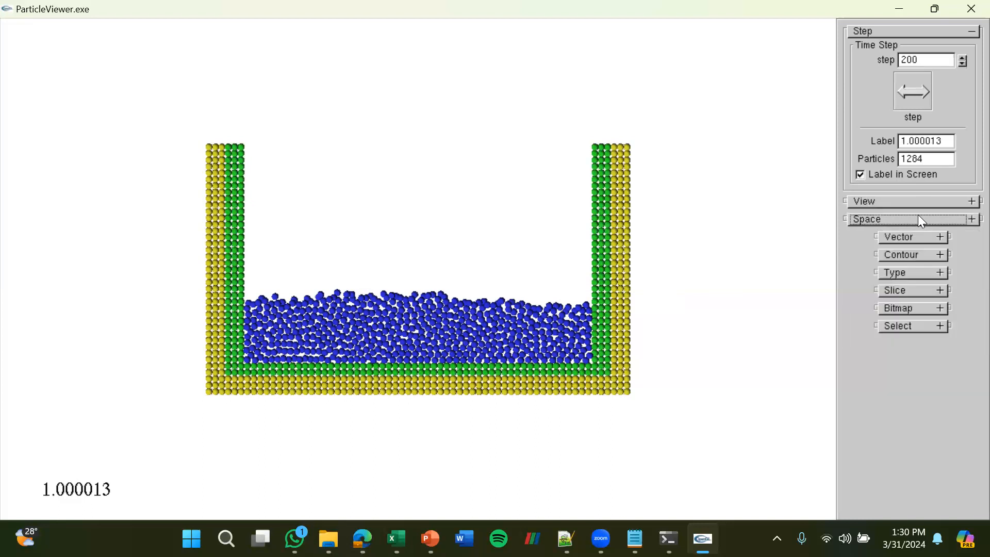
click(920, 273)
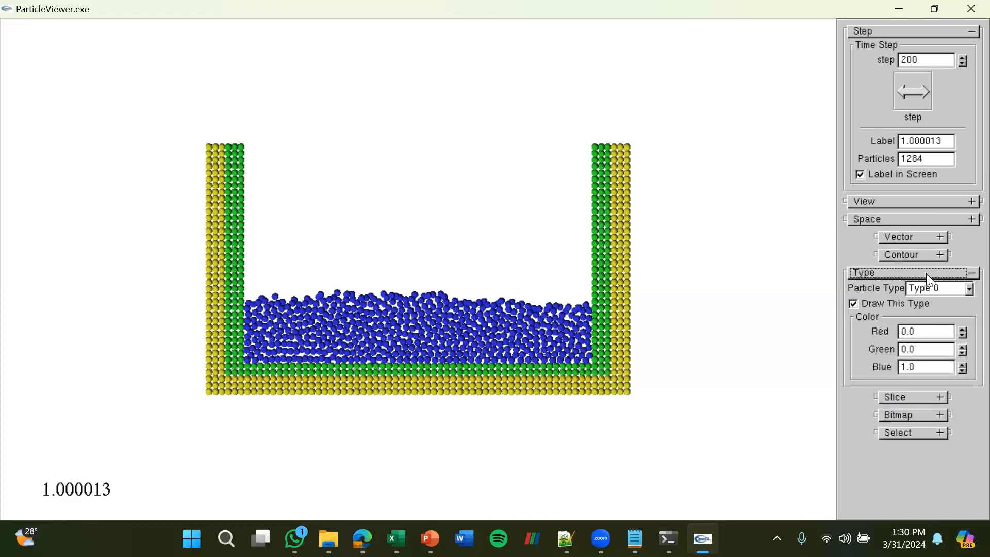
click(925, 274)
click(925, 274)
Adjust the Type 0 particle colour to red 0.017855 and green 0.0017588
click(968, 288)
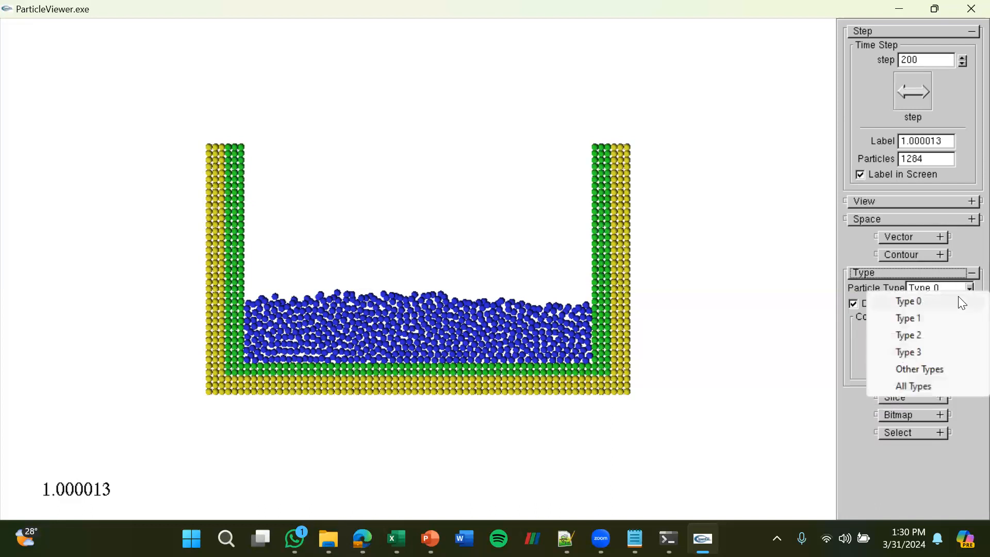
click(956, 298)
drag(963, 329, 962, 352)
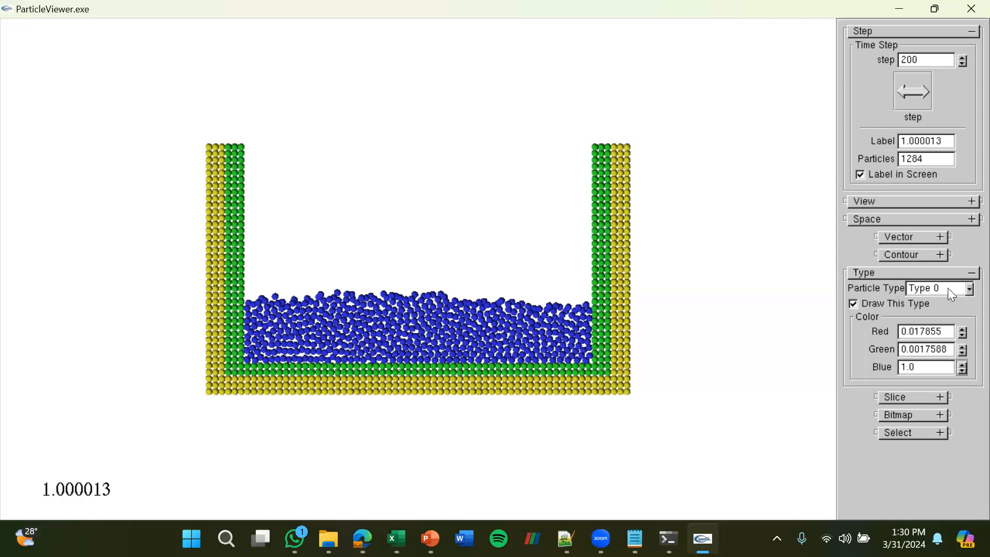
Set the green component of the Type 1 particle colour to 0.982145 and collapse the type settings
click(967, 289)
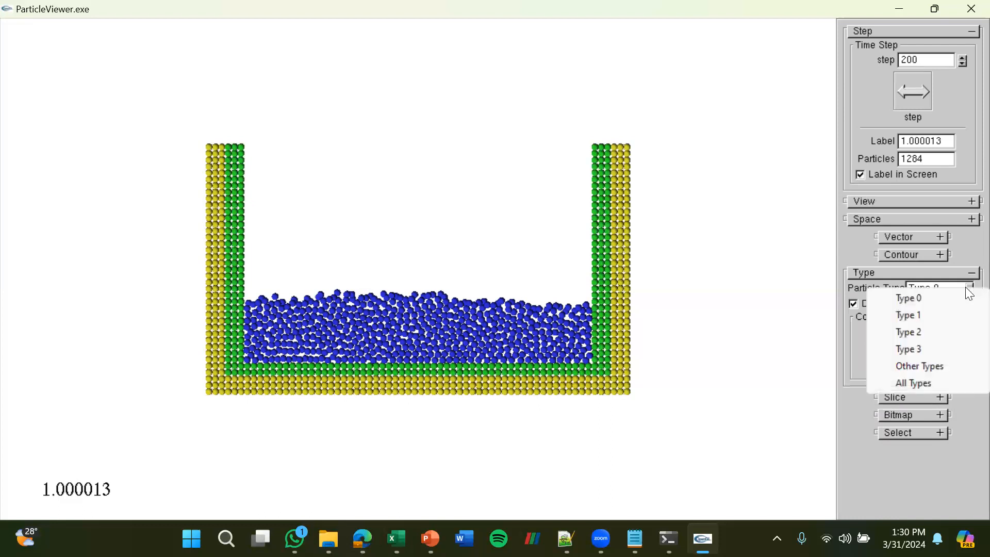
click(949, 314)
drag(964, 351, 964, 351)
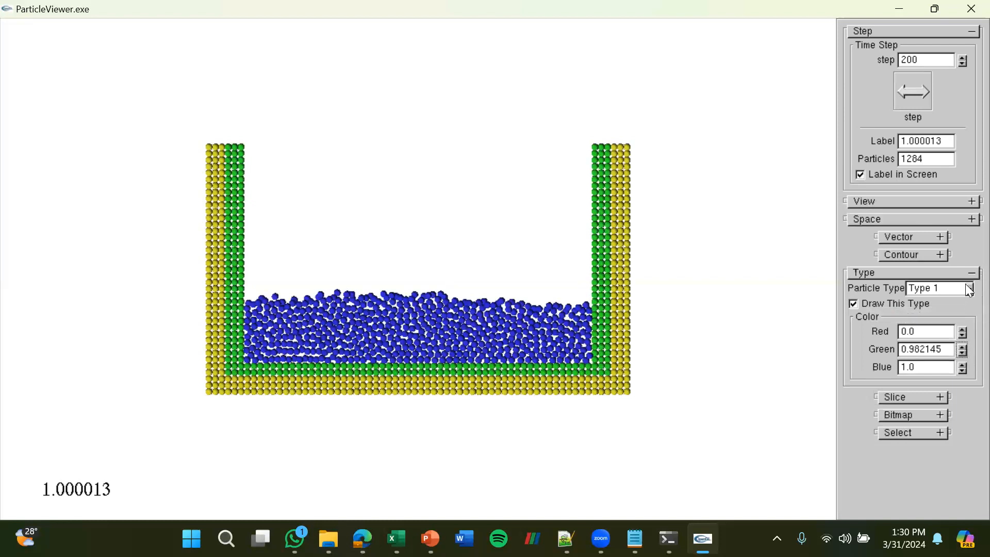
click(955, 272)
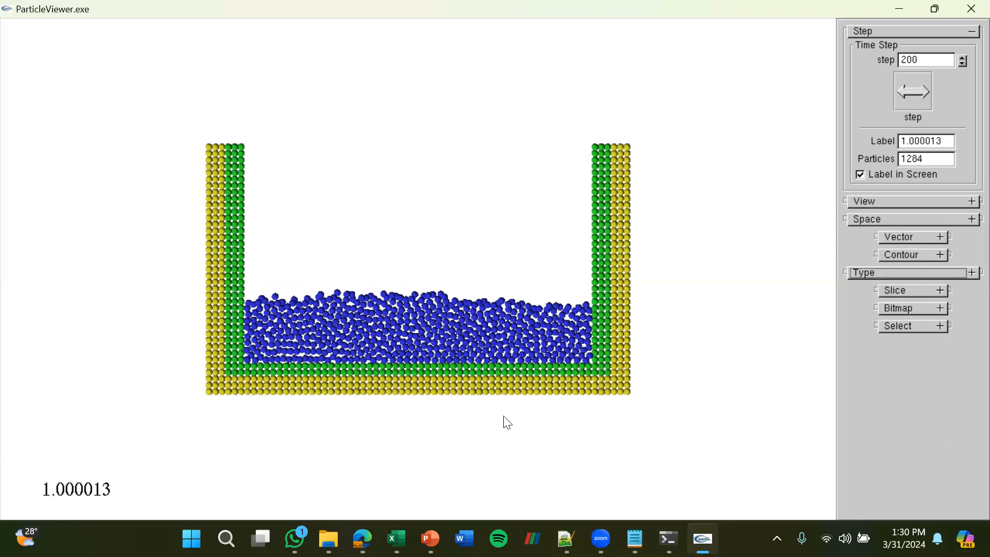
mouse_move(565, 539)
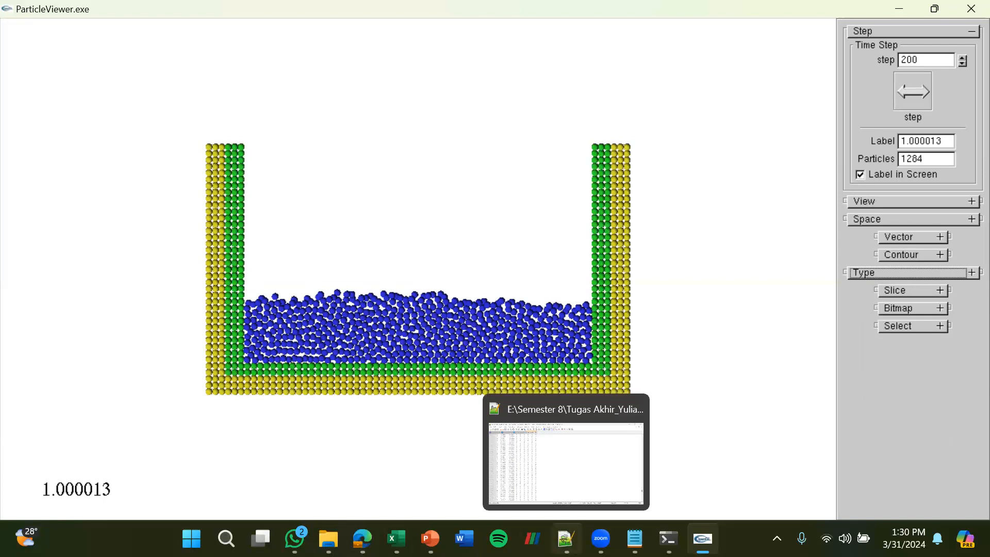